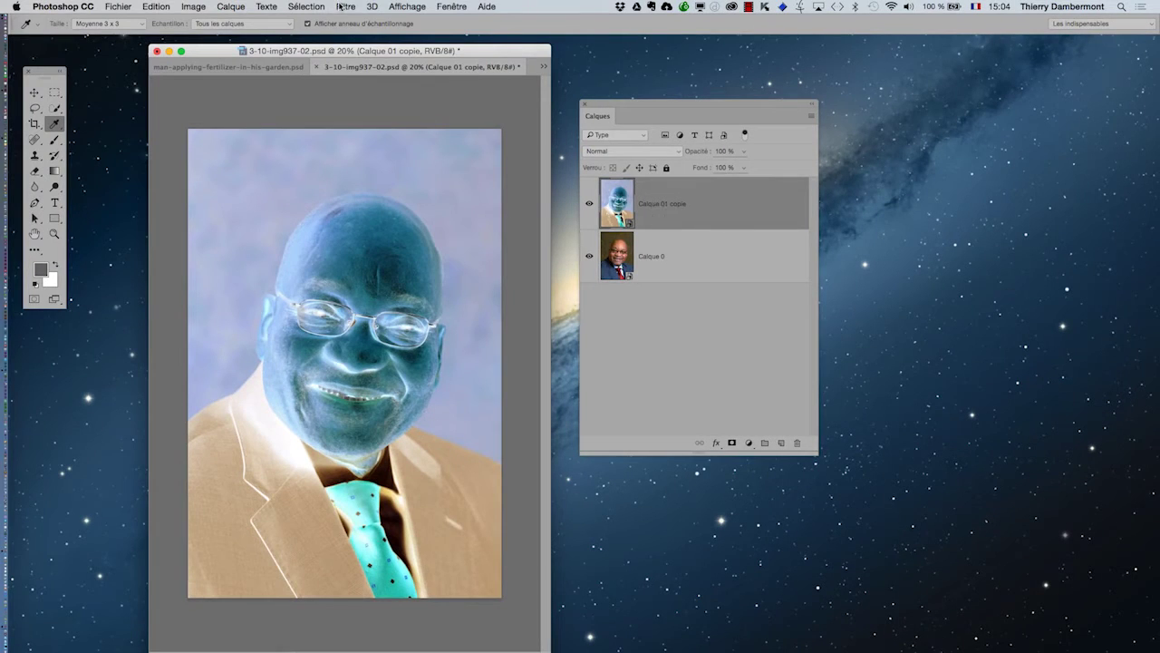
Apply a High Pass (Passe-haut) filter of 4,9 pixels to Calque 01 copie and set its blend mode to Incrustation.
click(344, 6)
mouse_move(404, 256)
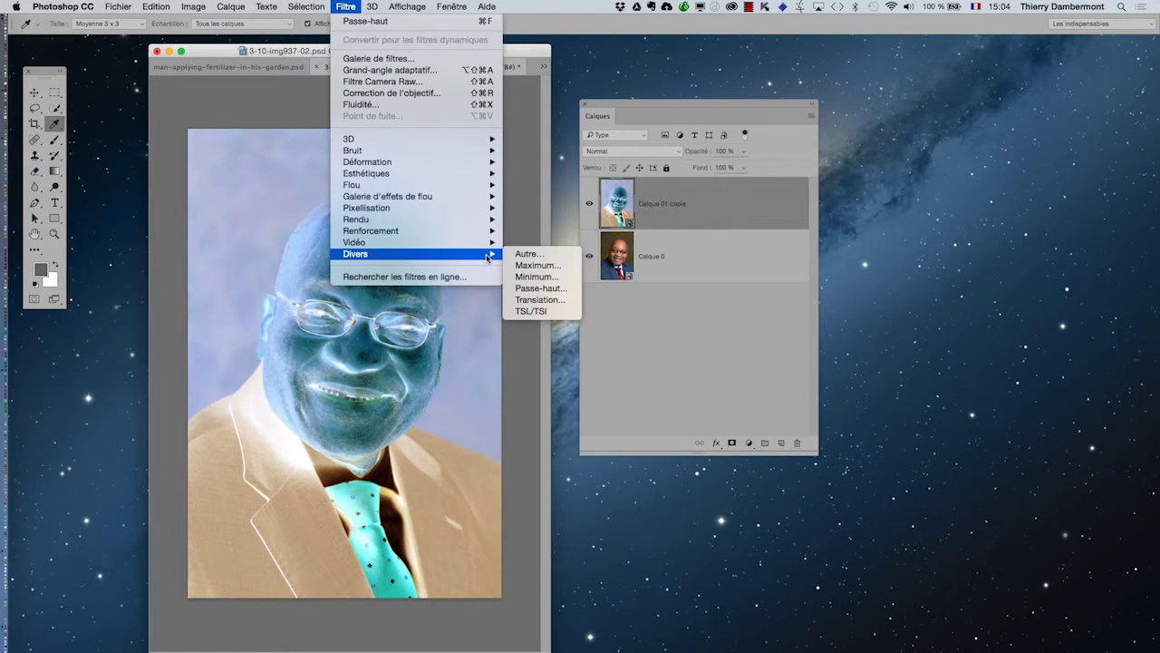
click(536, 290)
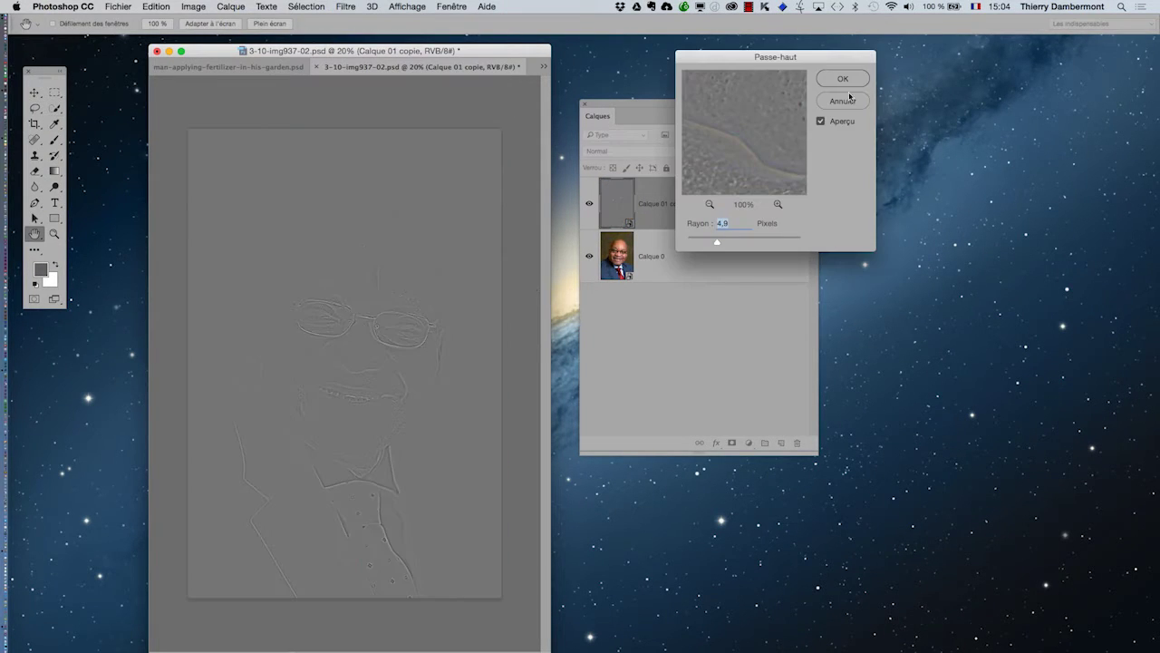
click(843, 79)
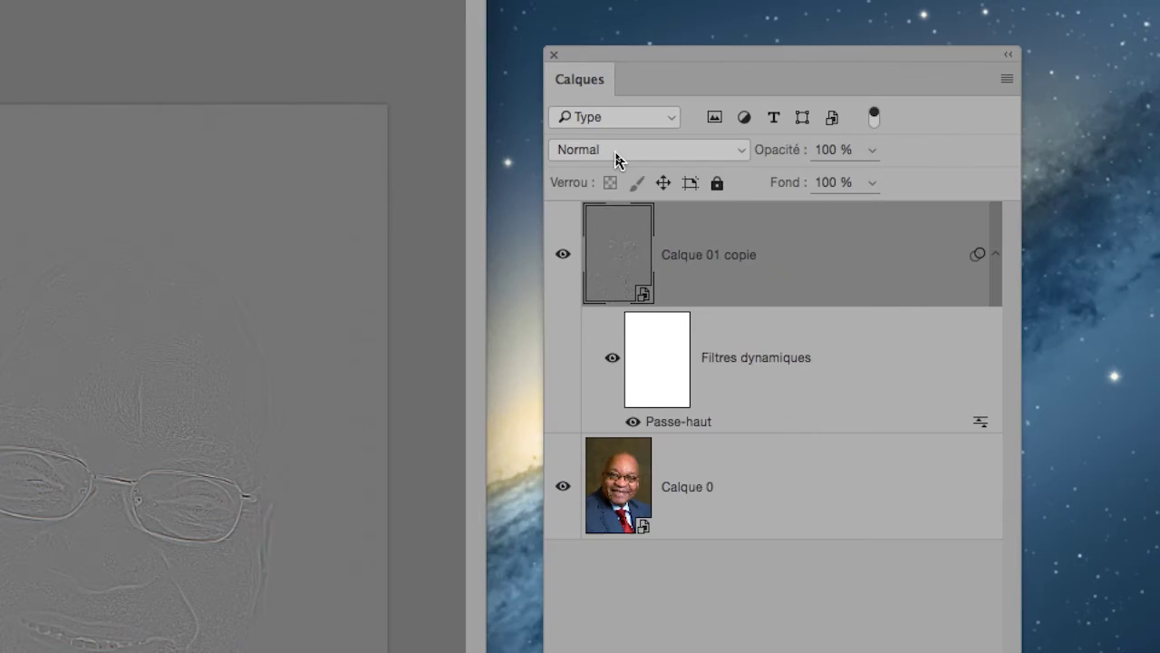
click(615, 151)
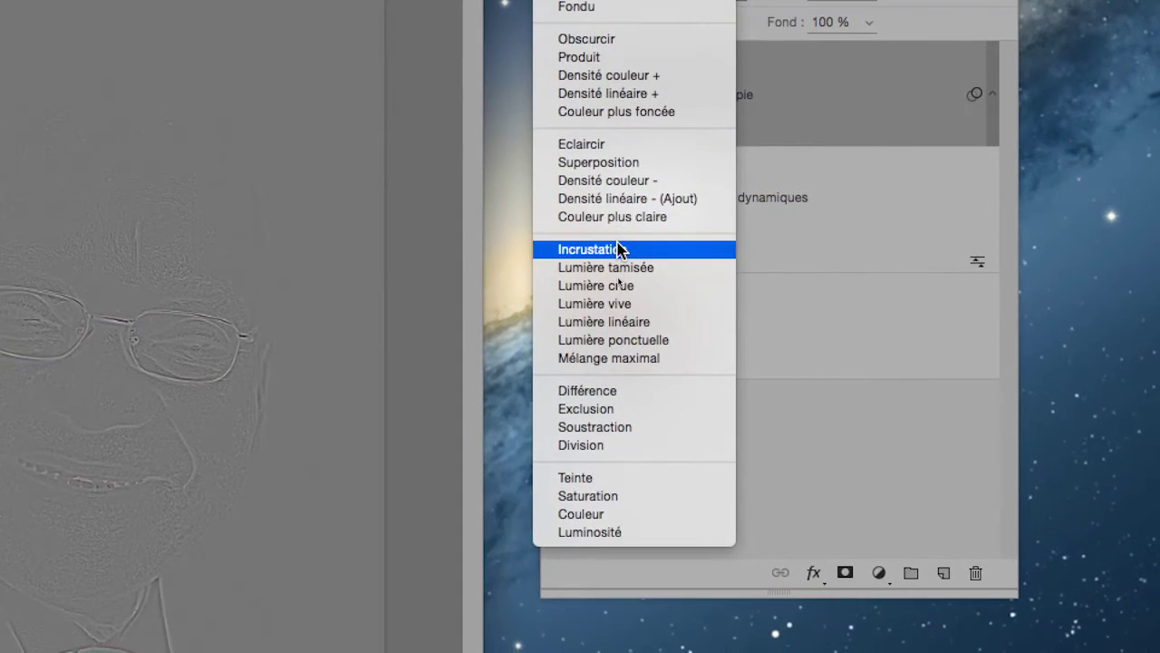
click(617, 253)
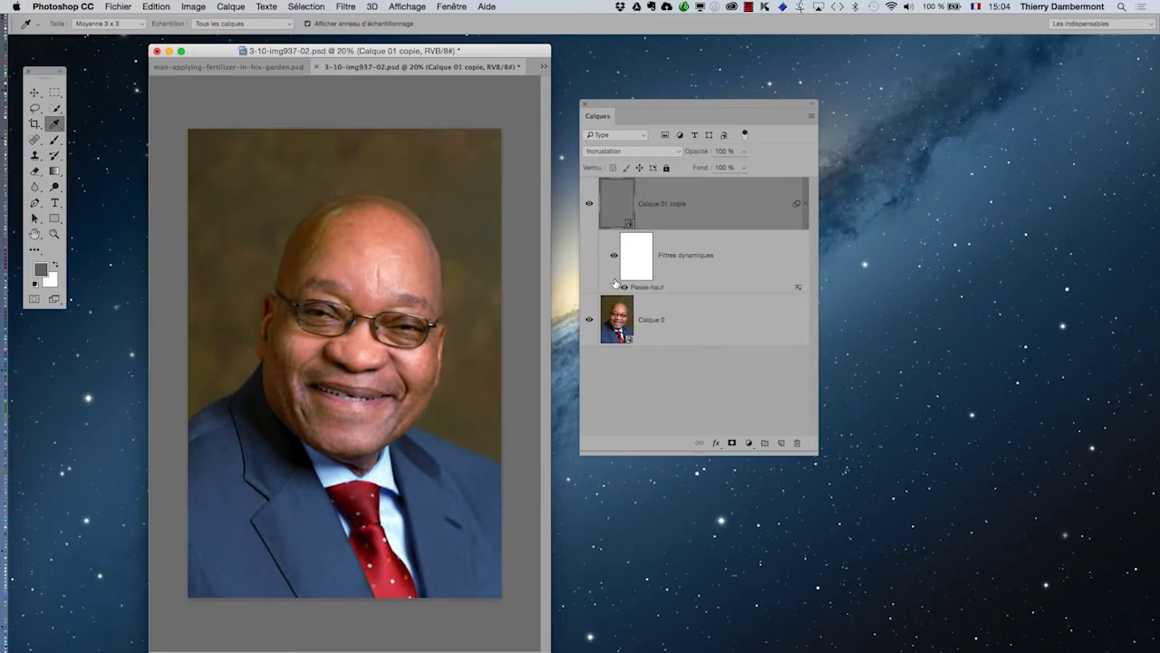
Switch to a full-screen view and compare the forehead's skin texture with Calque 01 copie hidden and shown.
key(f)
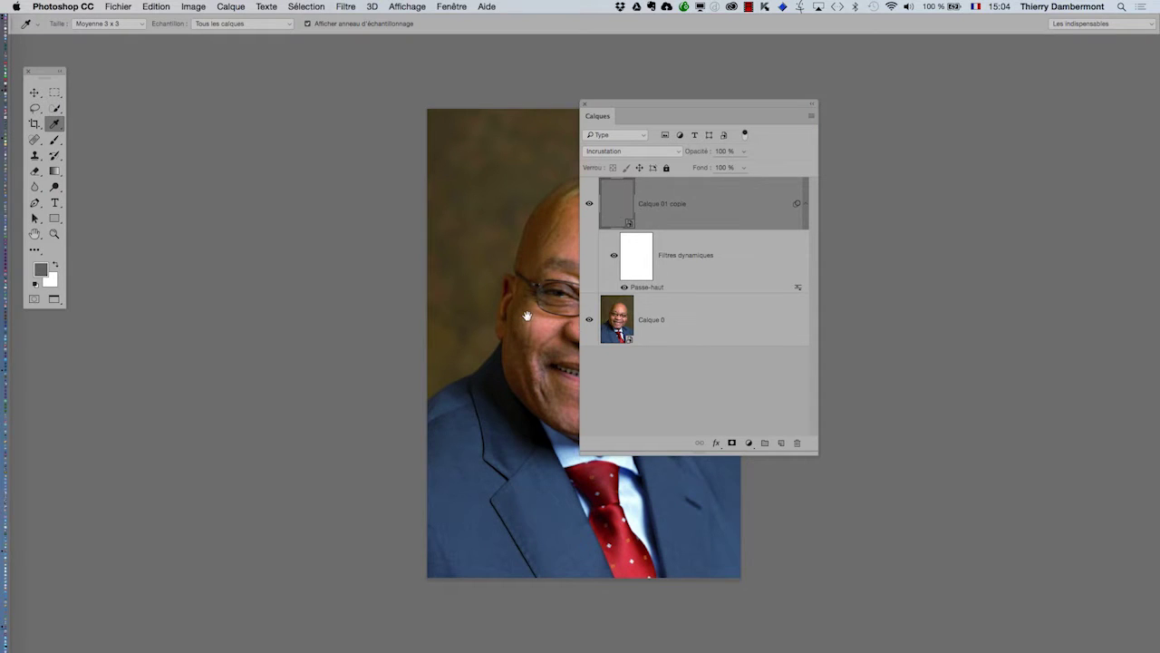
super+click(540, 295)
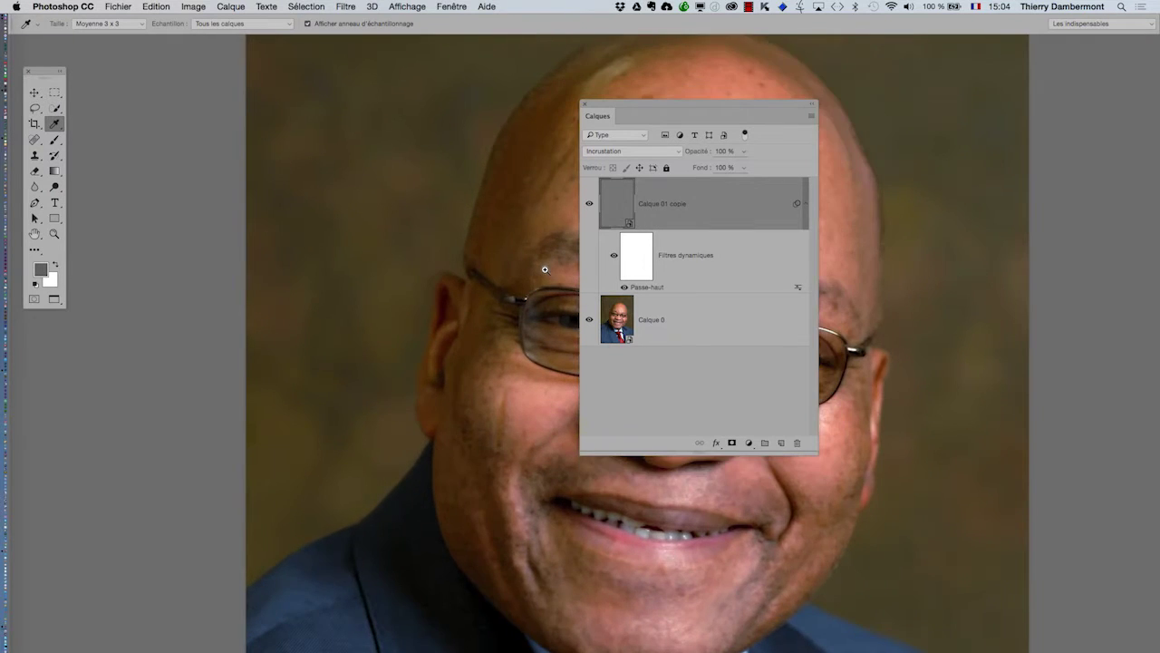
drag(544, 264, 255, 327)
super+click(451, 286)
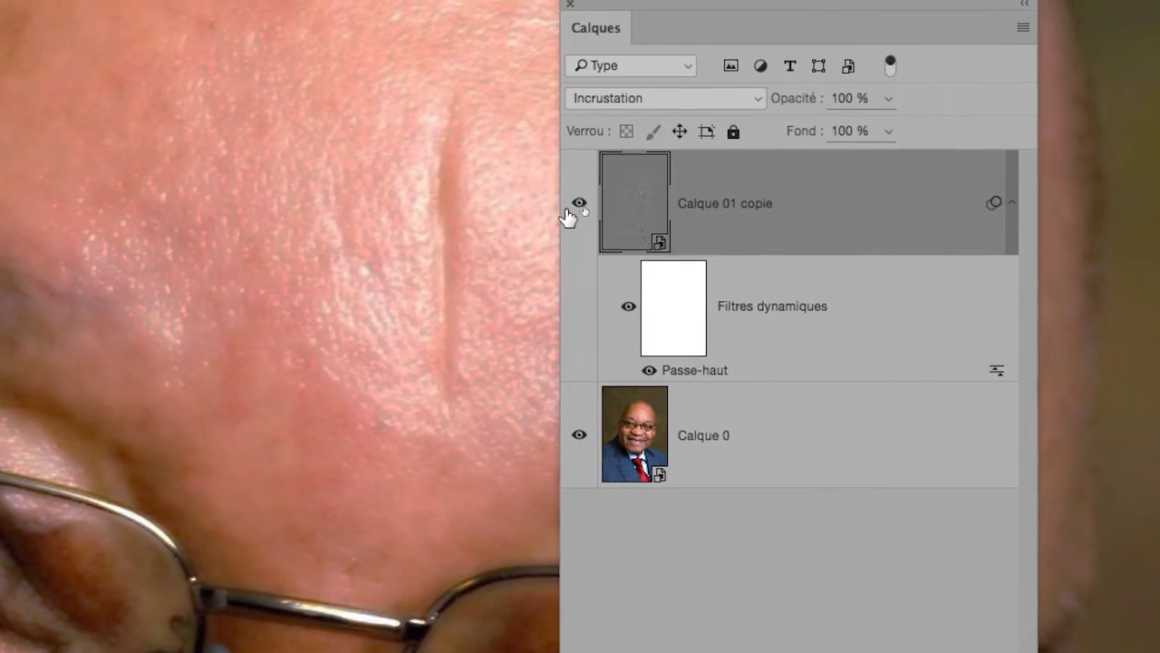
click(652, 194)
click(571, 209)
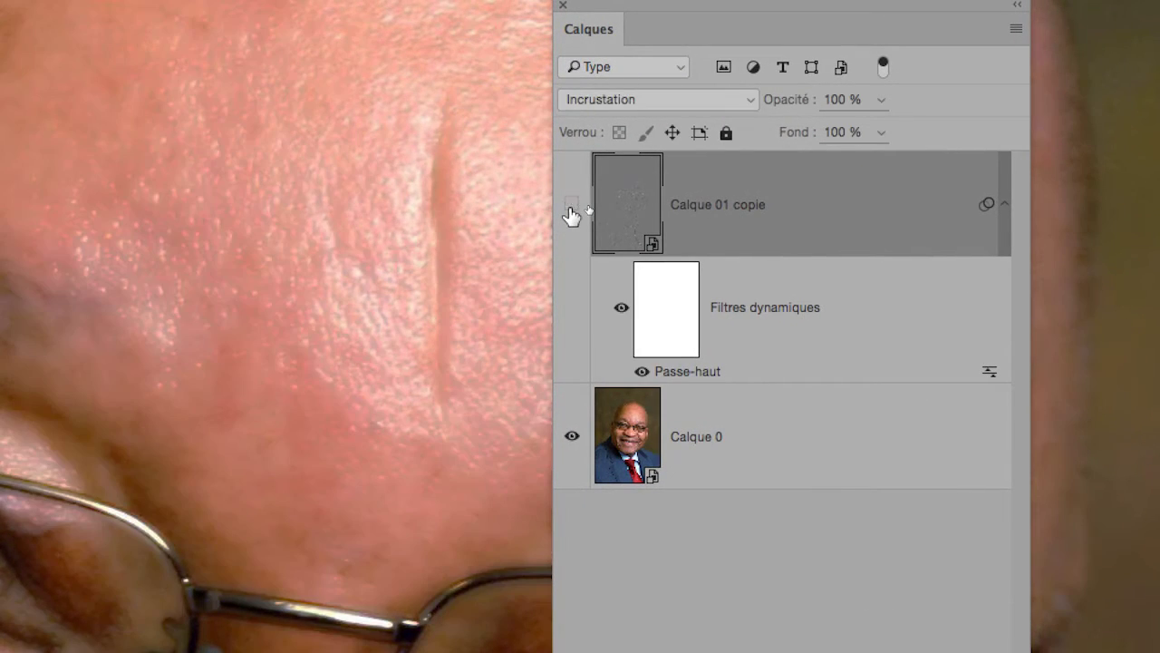
click(571, 211)
click(571, 210)
click(572, 211)
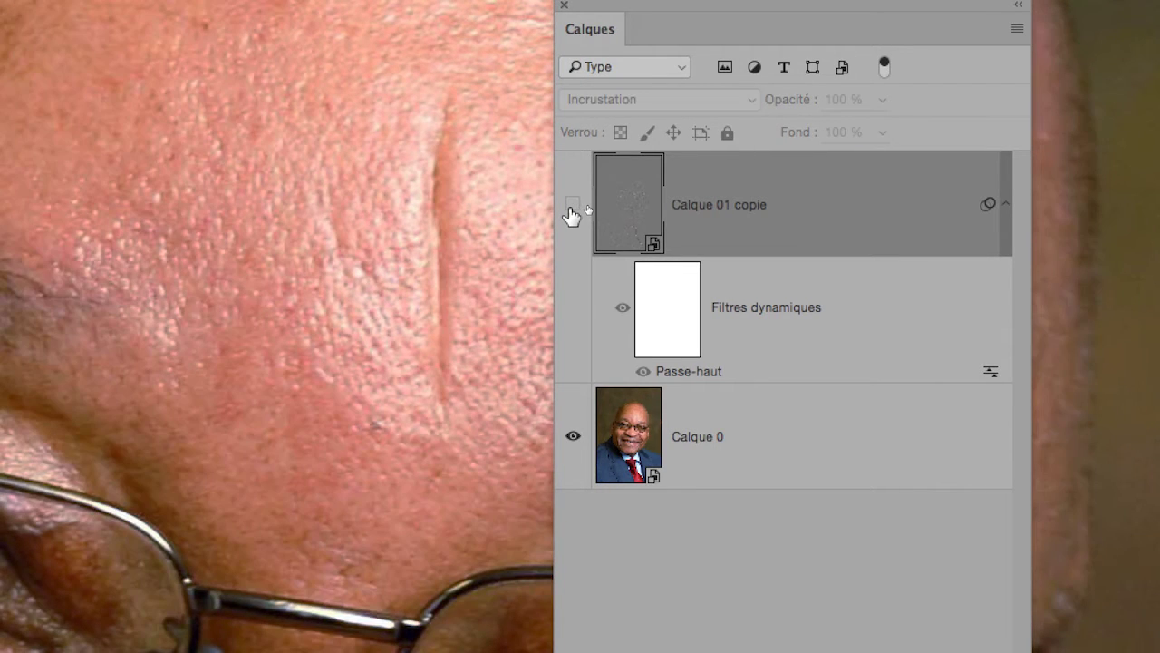
click(571, 211)
click(571, 210)
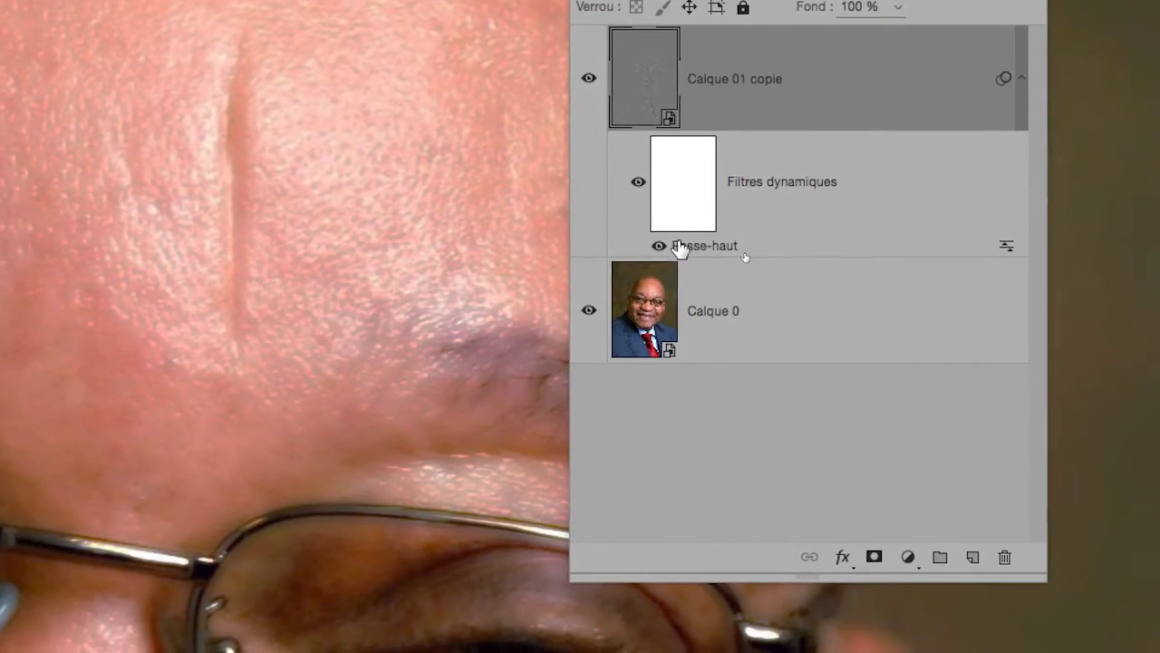
Change the radius of Calque 01 copie's Passe-haut smart filter to 3,7 pixels.
double_click(712, 276)
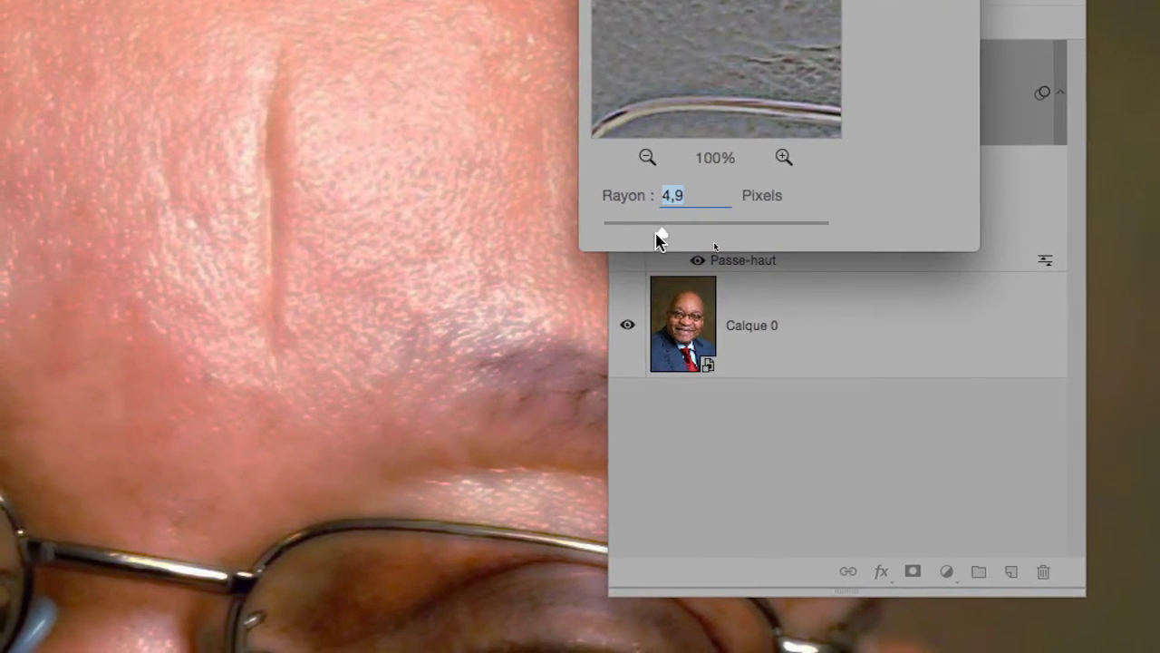
drag(659, 239, 629, 244)
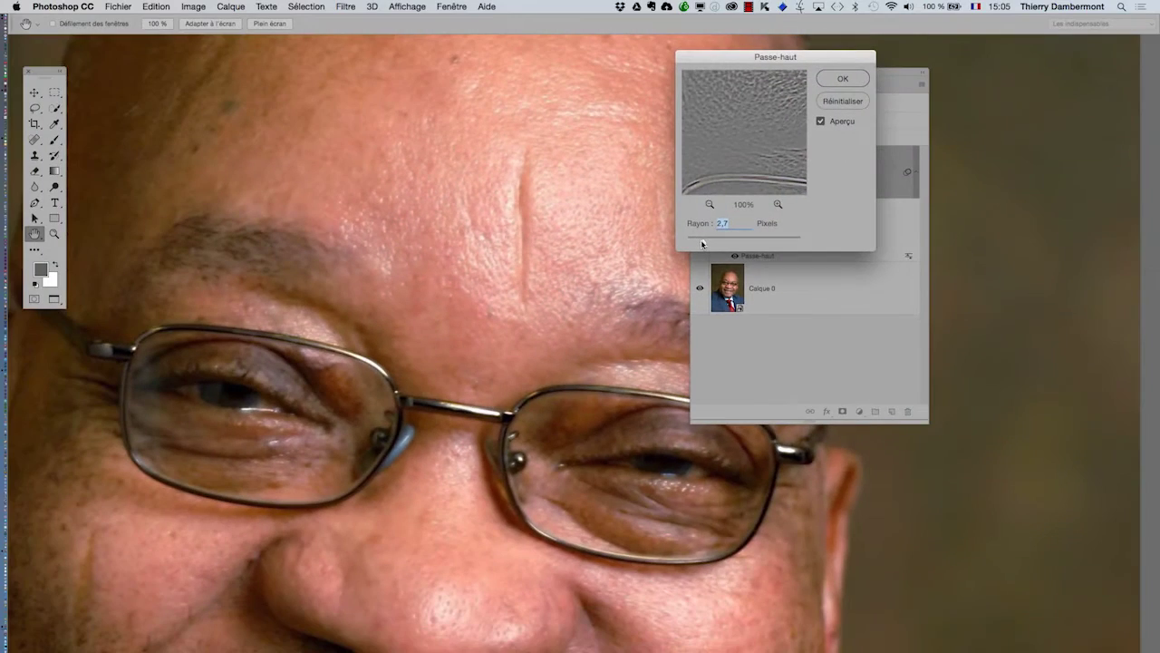
drag(702, 243, 706, 244)
super+click(520, 395)
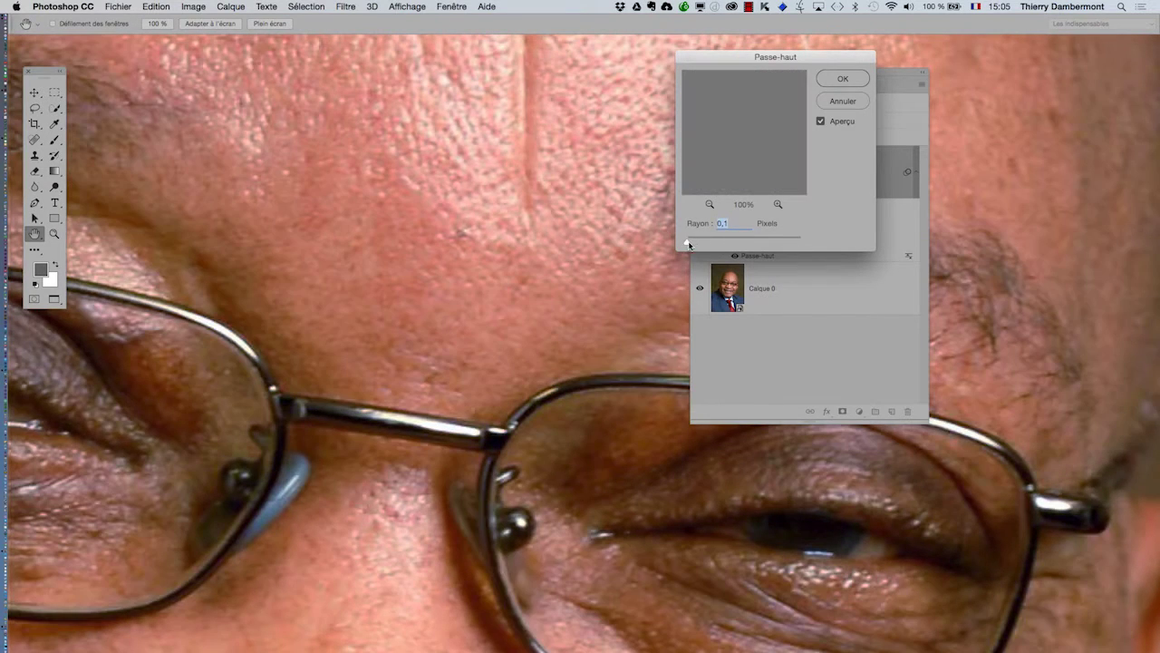
drag(696, 245, 702, 244)
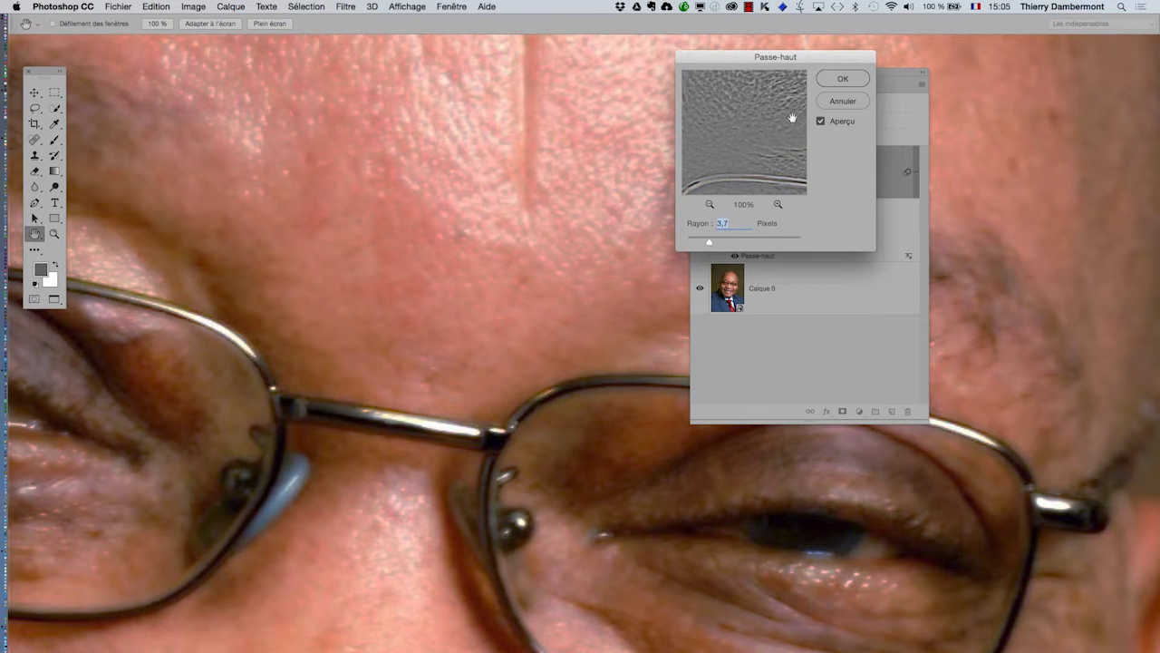
click(840, 81)
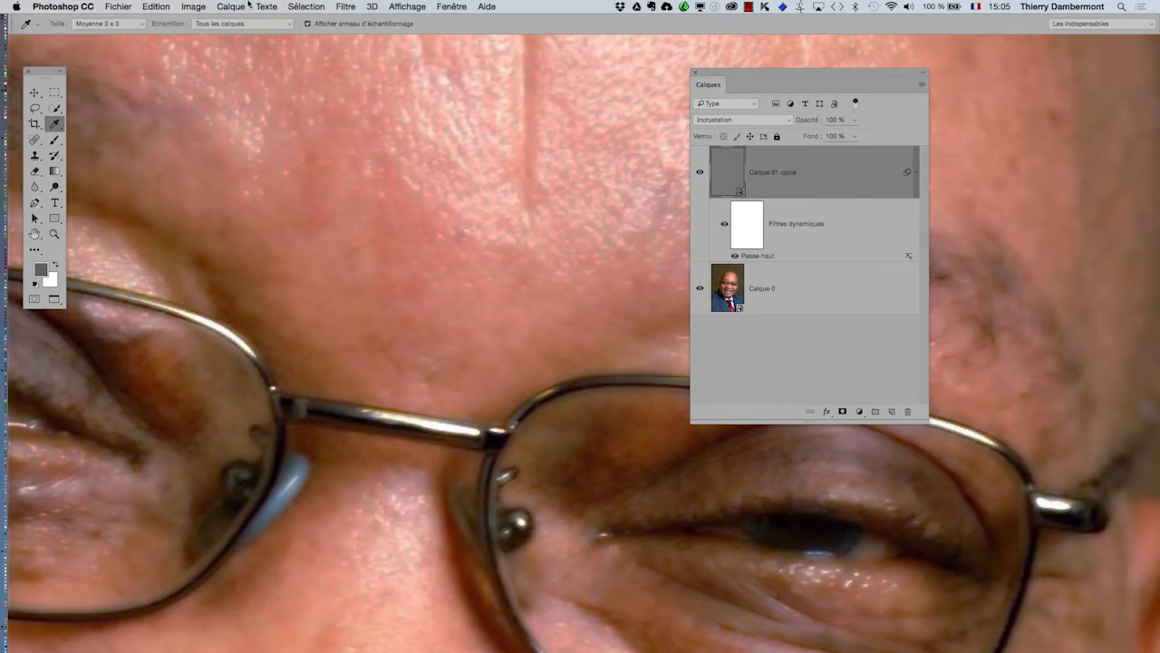
Add a white layer mask to Calque 01 copie and prepare a black brush of 145 pixels for painting on it.
click(249, 6)
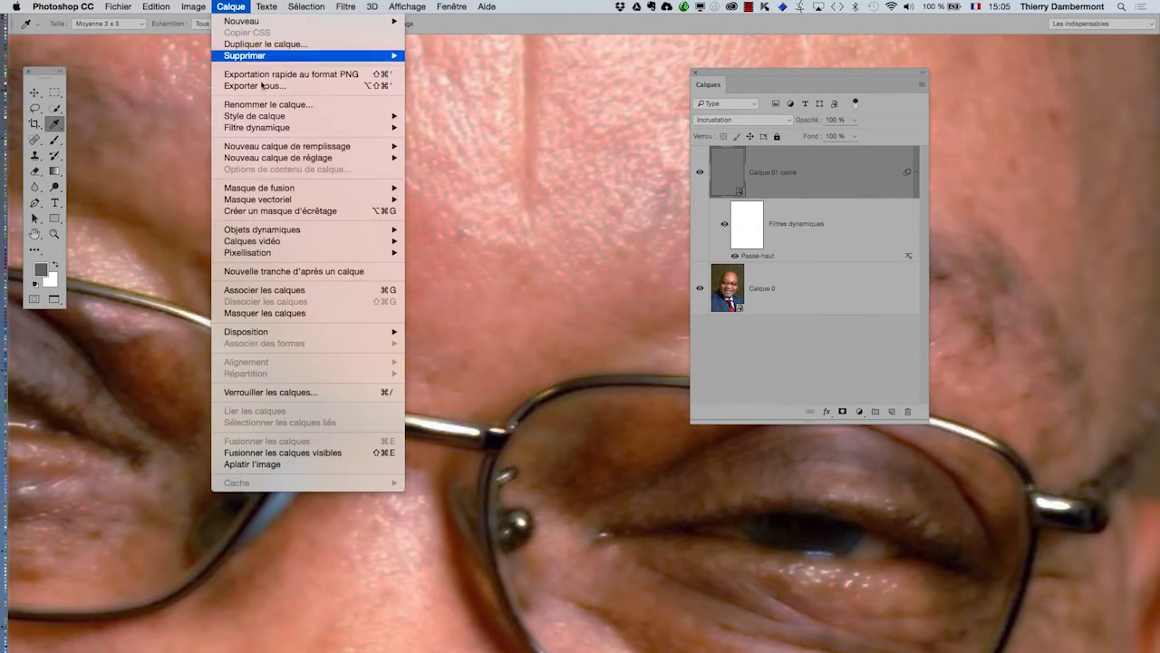
click(422, 188)
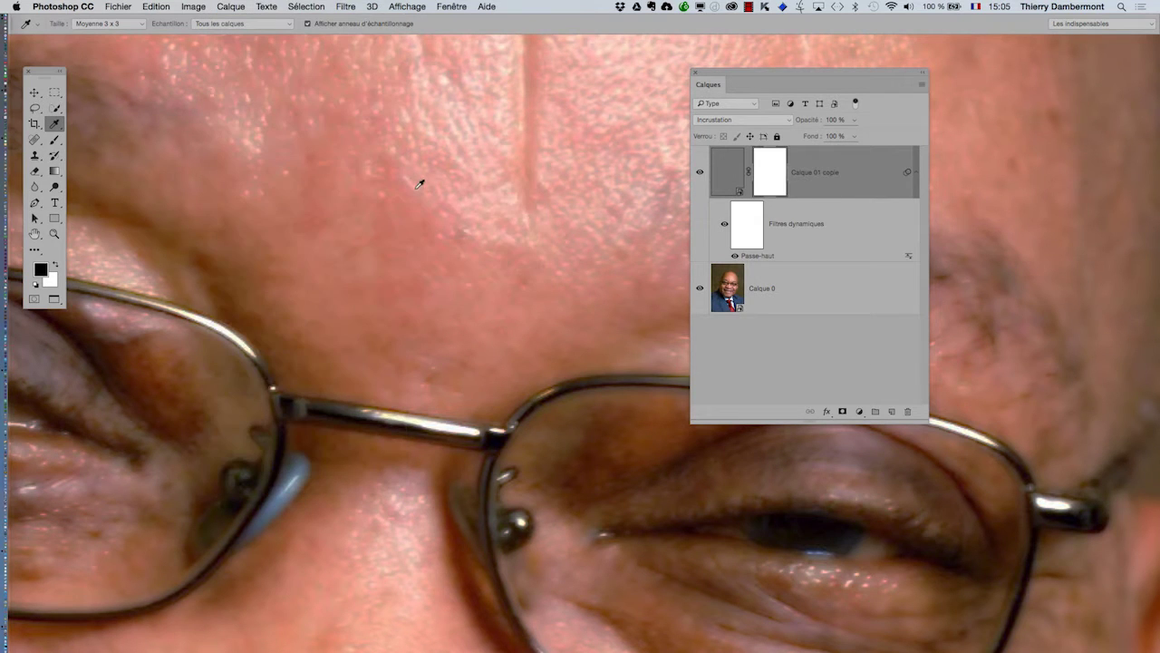
click(53, 141)
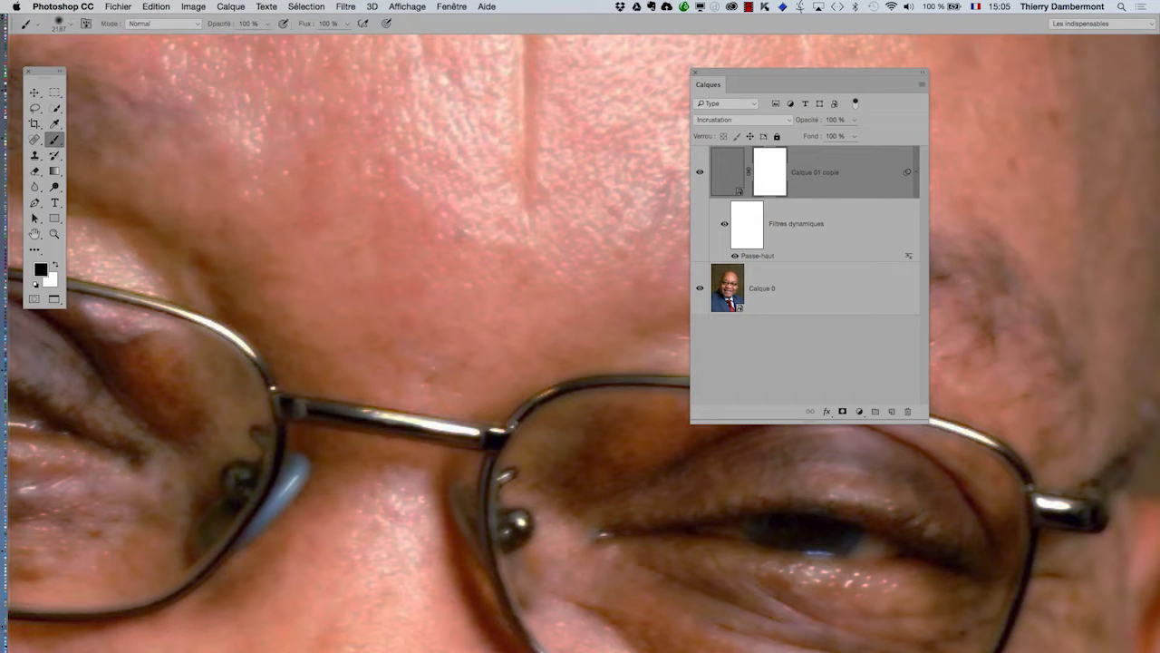
drag(402, 349, 318, 348)
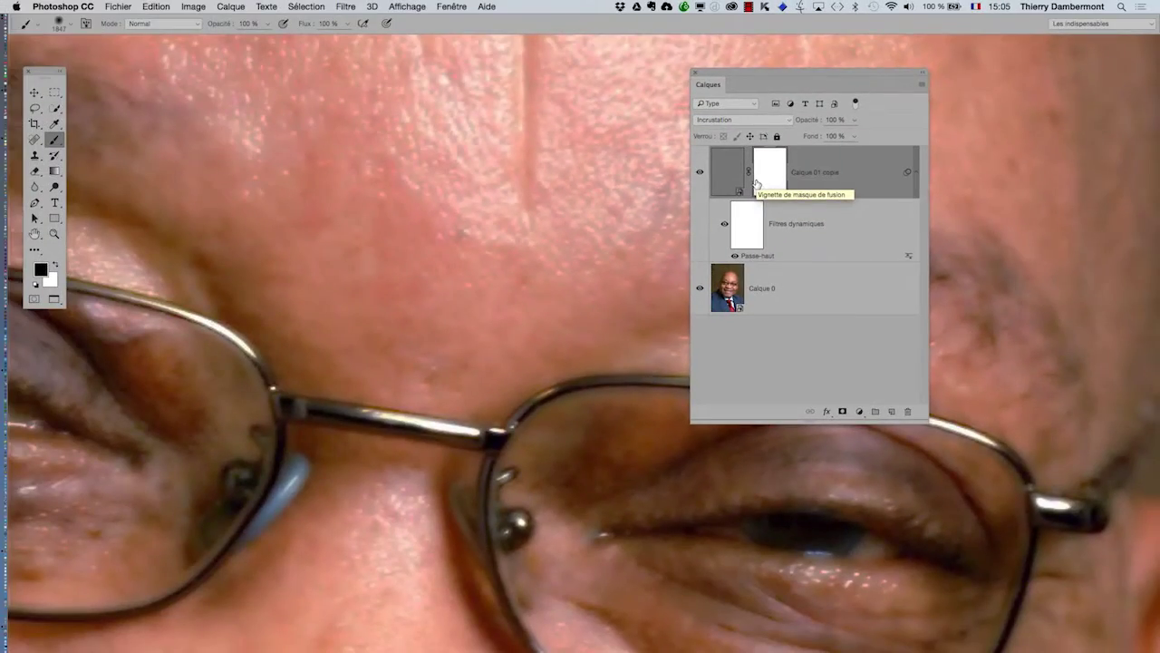
scroll(554, 197, down, 5)
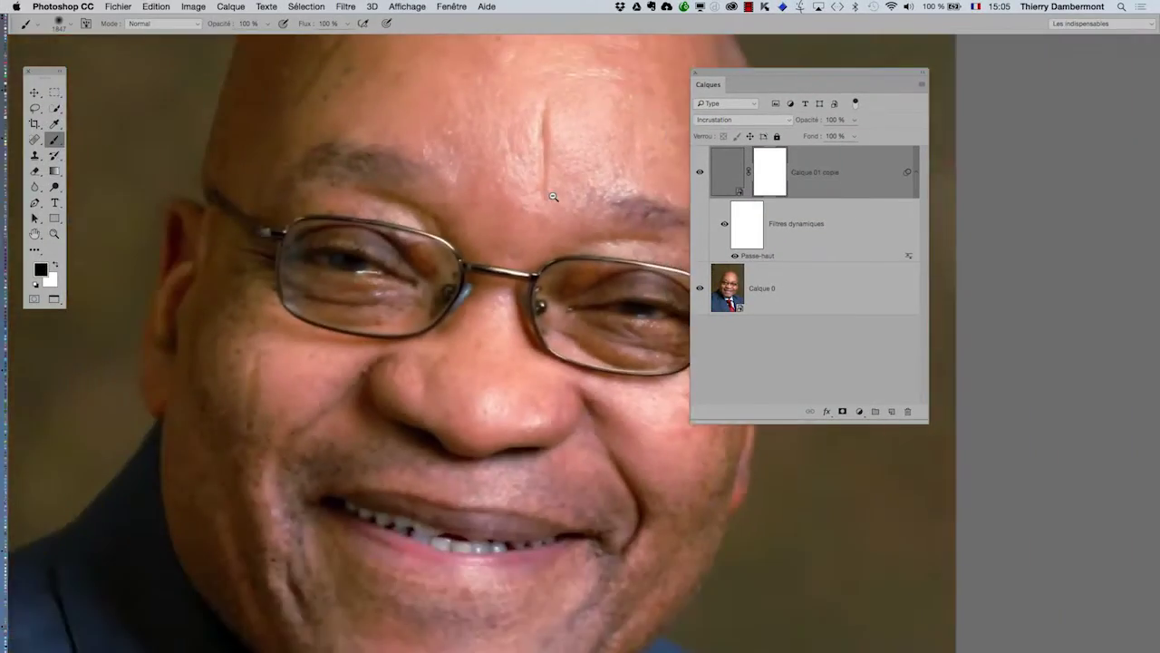
mouse_move(512, 326)
mouse_down()
mouse_move(454, 330)
mouse_move(405, 290)
mouse_up()
scroll(608, 276, up, 5)
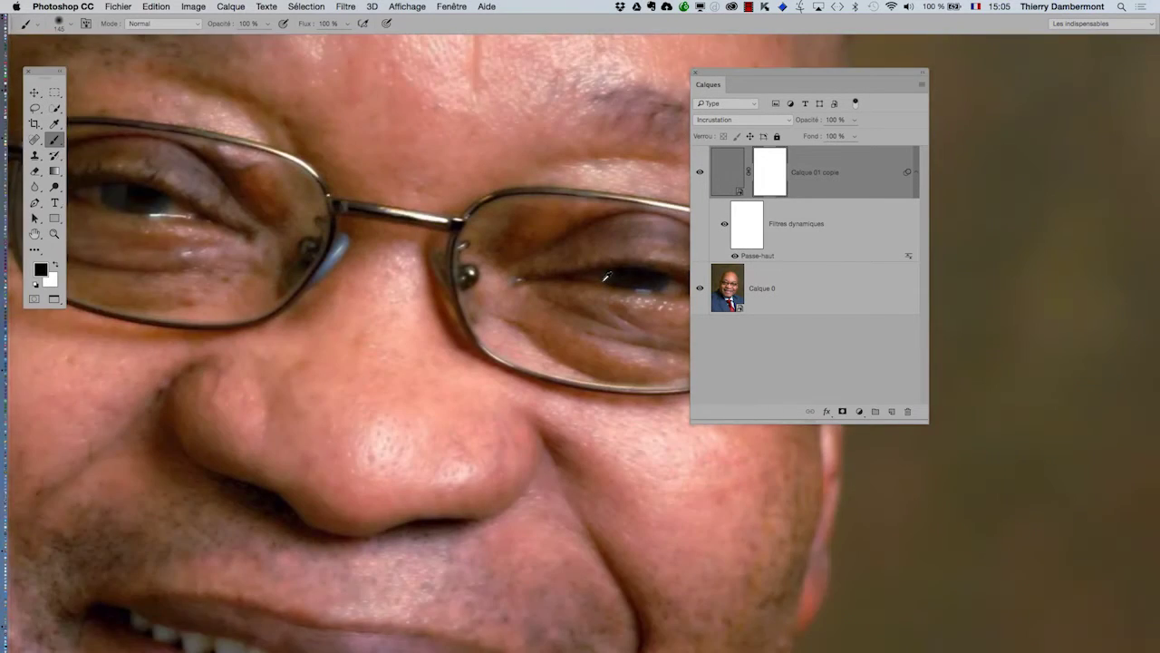
Try masking the eye on the portrait's right side with black at 100 % brush opacity, and undo the painting.
mouse_move(566, 283)
mouse_down()
mouse_move(394, 282)
mouse_move(262, 257)
mouse_move(235, 227)
mouse_move(222, 240)
mouse_move(265, 344)
mouse_move(442, 393)
mouse_move(563, 377)
mouse_move(540, 238)
mouse_move(417, 201)
mouse_move(285, 187)
mouse_move(230, 219)
mouse_up()
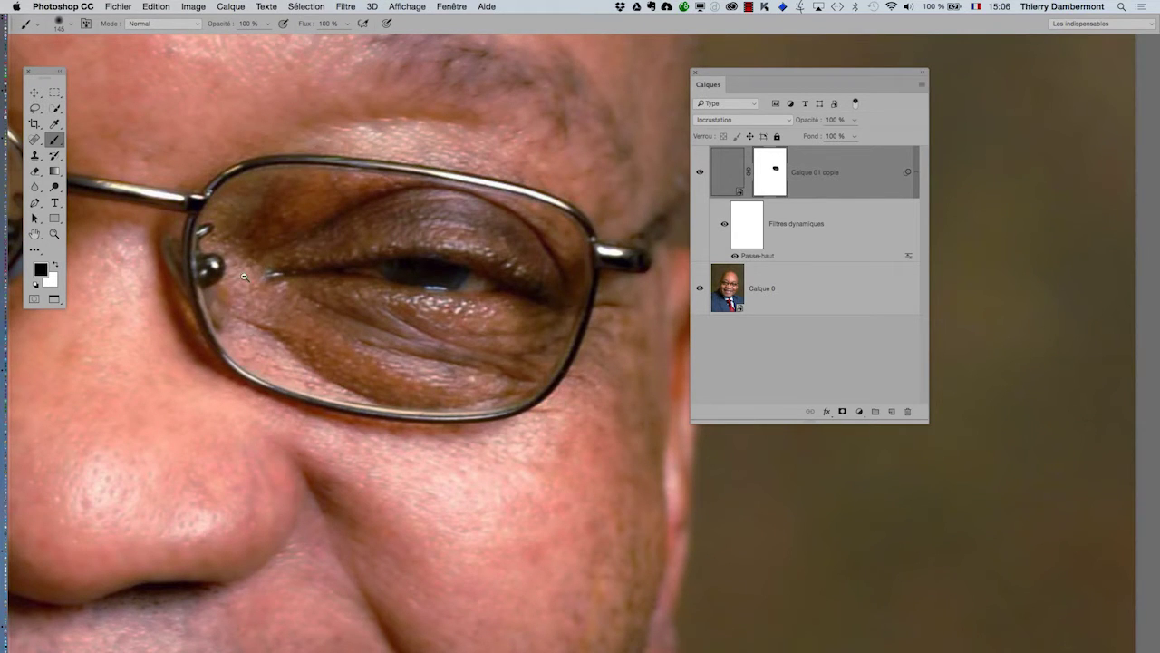
scroll(276, 288, down, 1)
drag(271, 288, 508, 340)
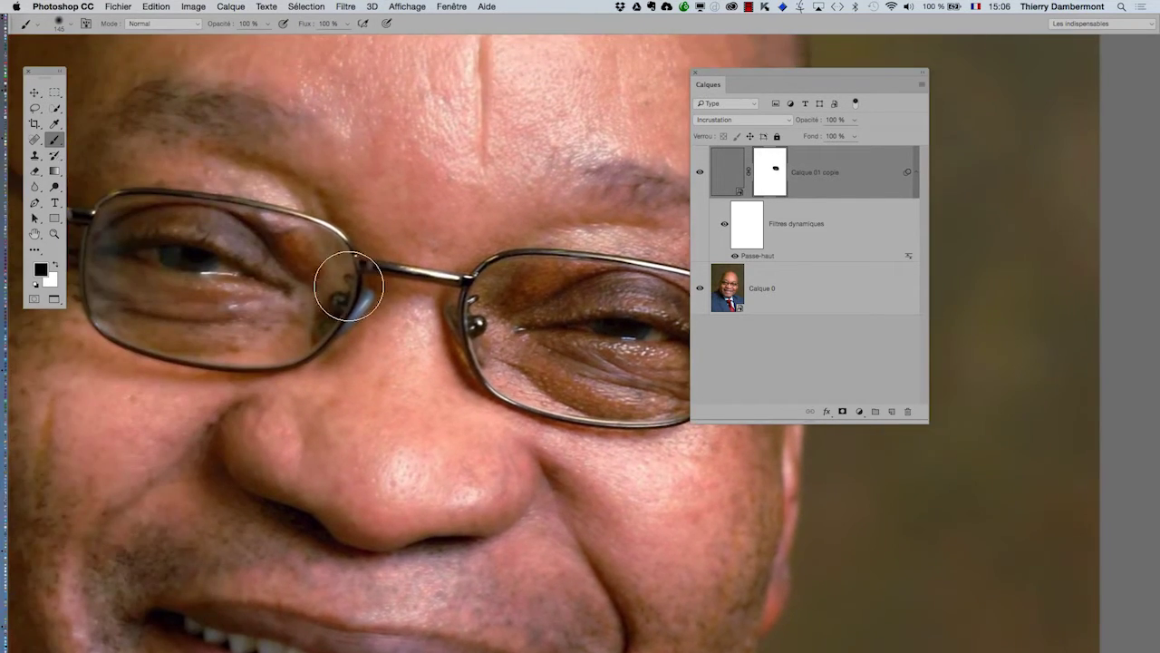
click(267, 25)
key(super+z)
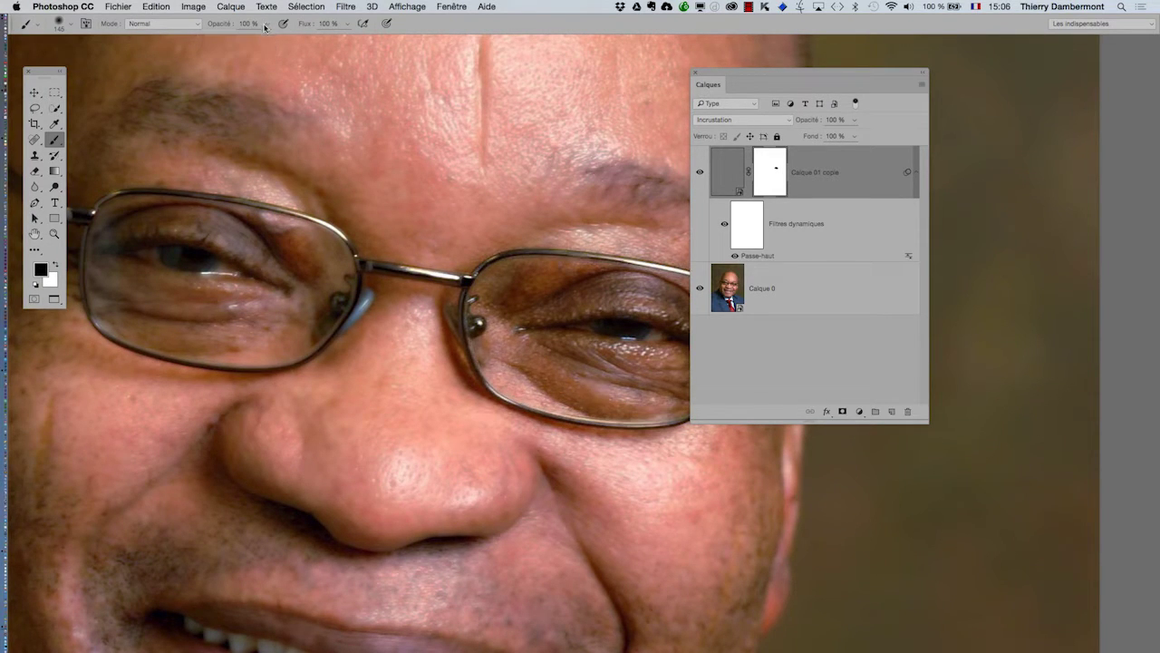
Lower the brush opacity to 38 % and paint on Calque 01 copie's mask over both eyes to restore part of their sharpness.
click(266, 24)
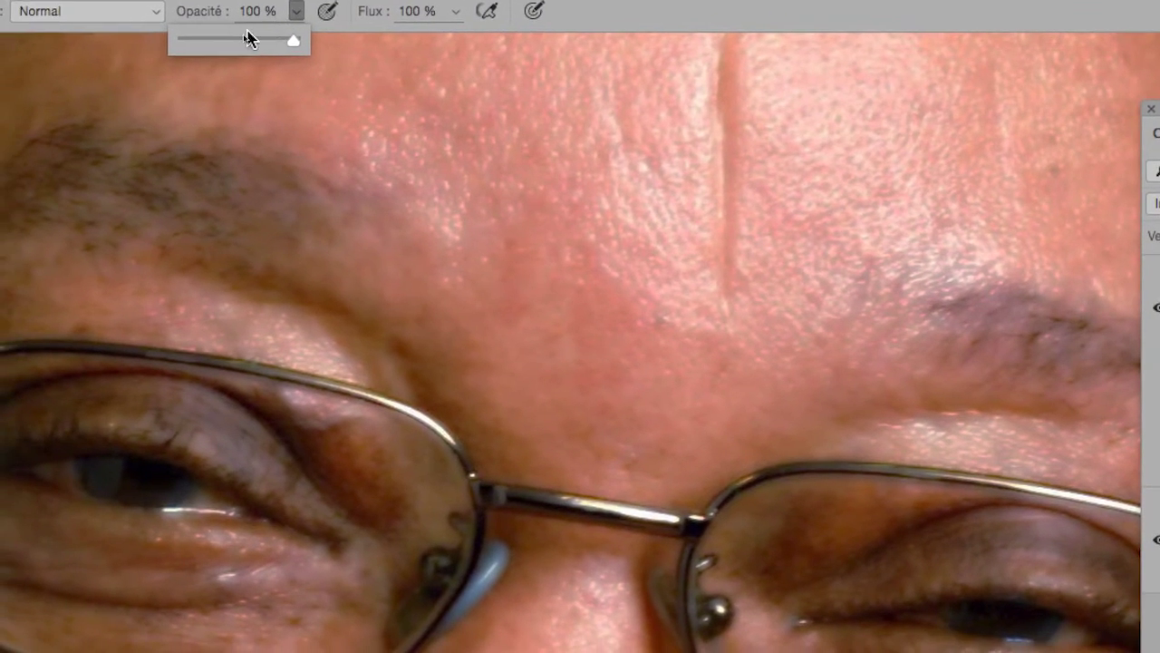
click(246, 38)
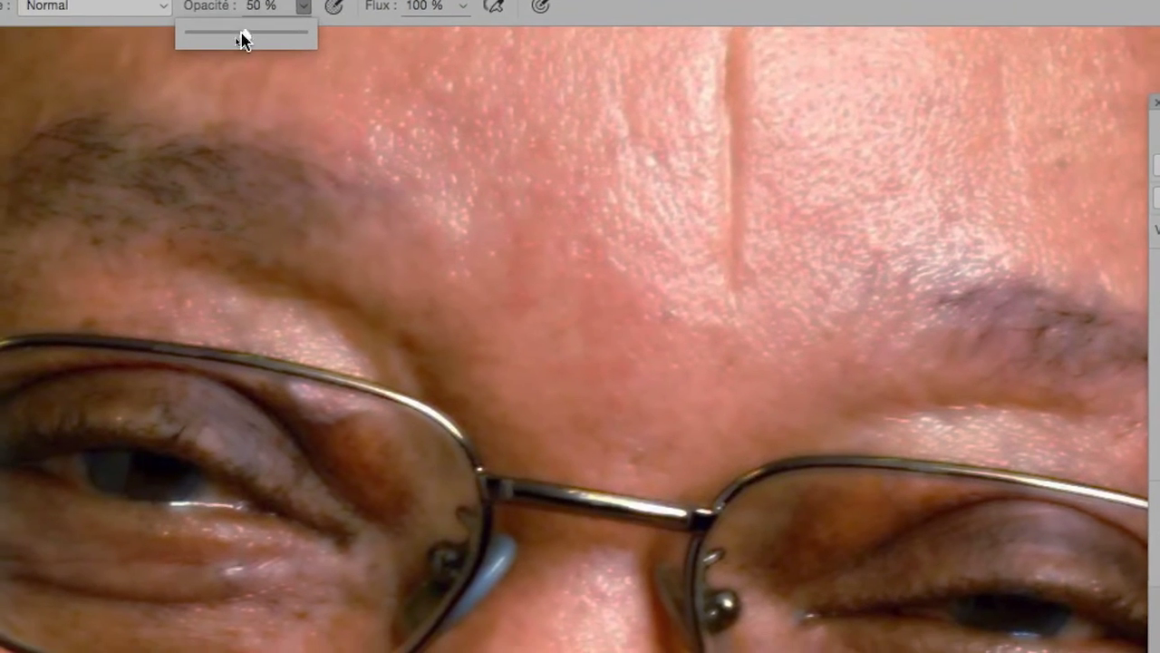
drag(235, 45, 224, 45)
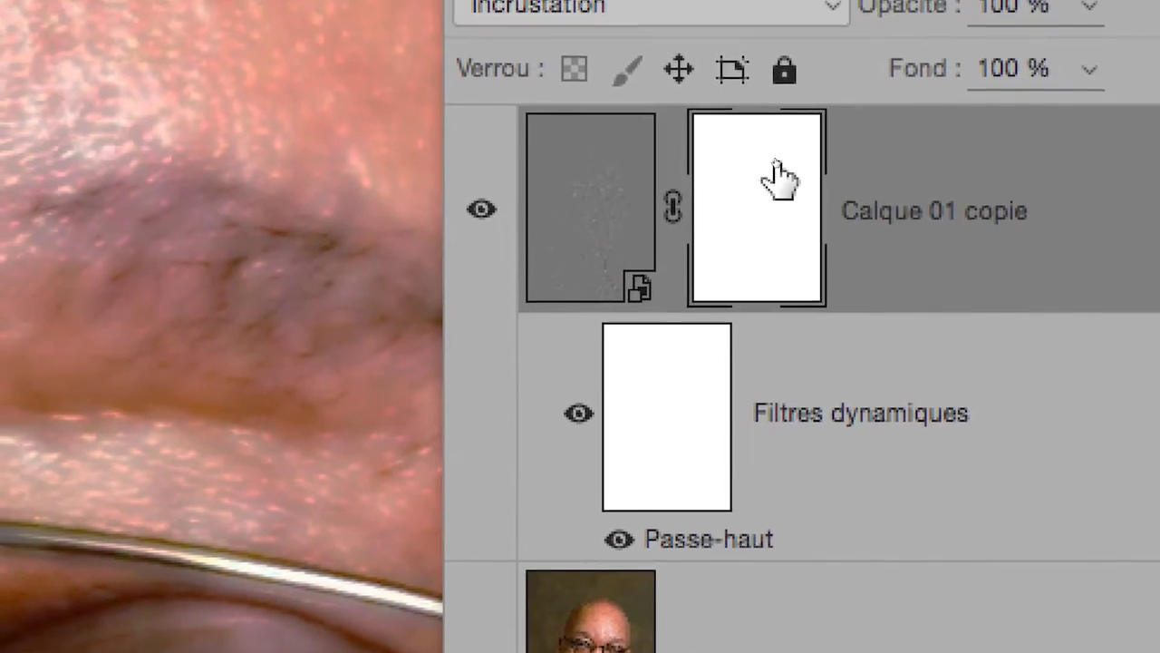
drag(691, 117, 690, 105)
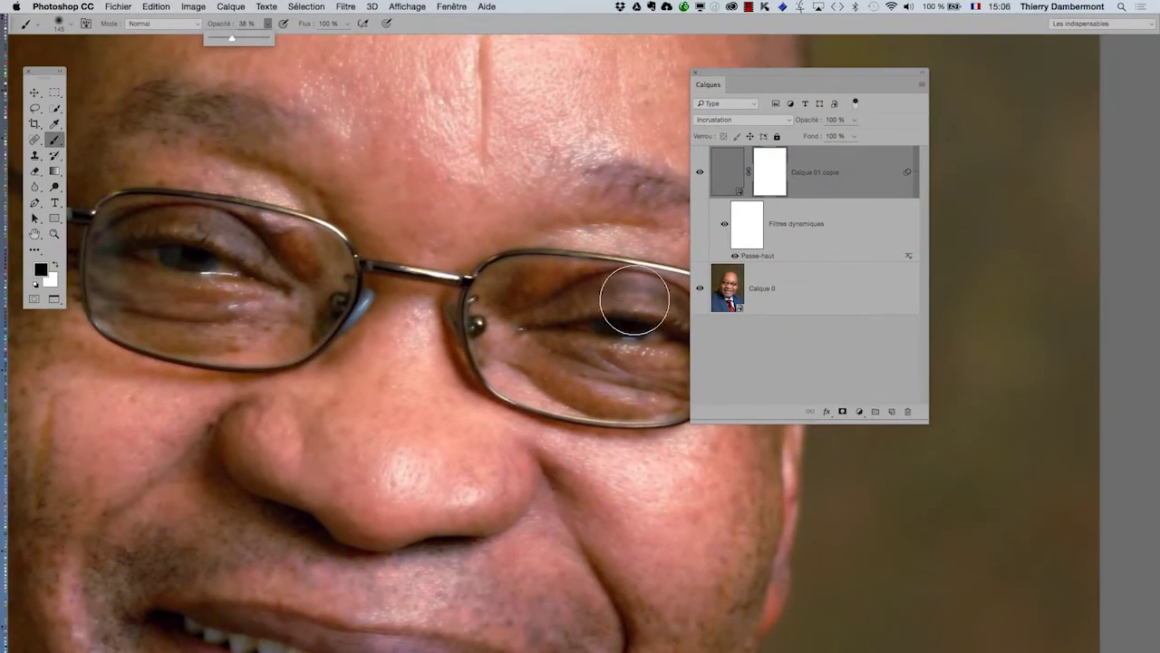
mouse_move(635, 300)
mouse_down()
mouse_move(597, 313)
mouse_move(651, 336)
mouse_move(490, 301)
mouse_move(512, 275)
mouse_move(509, 393)
mouse_move(473, 302)
mouse_move(482, 284)
mouse_move(367, 277)
mouse_move(333, 310)
mouse_move(497, 306)
mouse_move(487, 274)
mouse_up()
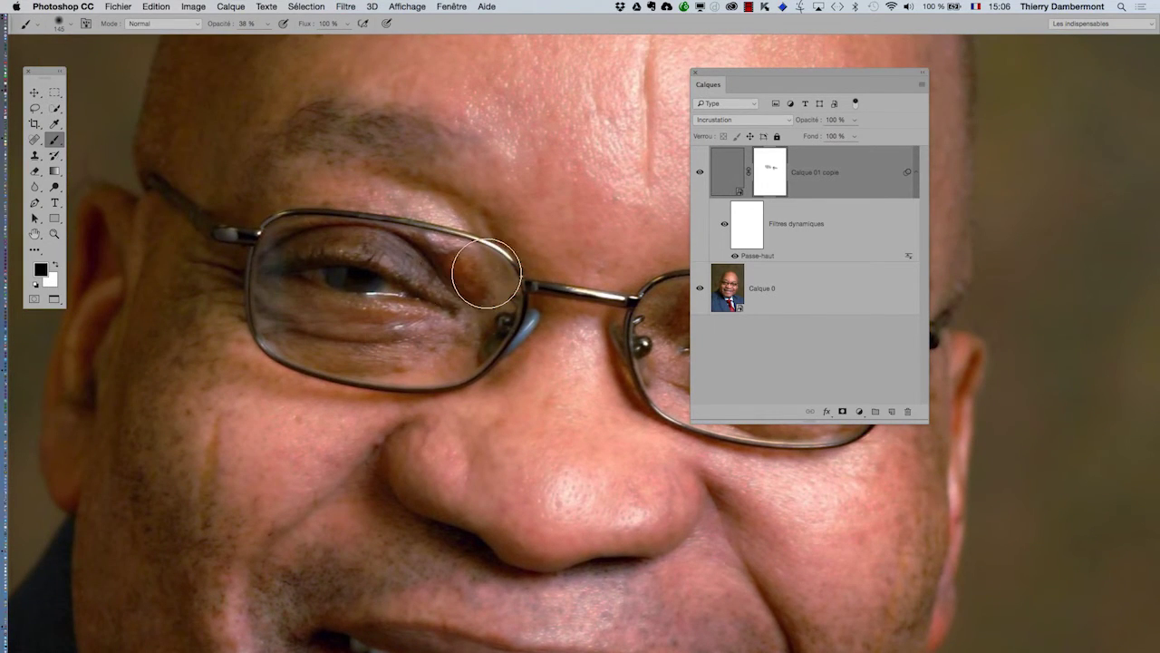
drag(254, 245, 163, 168)
Reduce the brush to 54 pixels, move the layers panel clear of the face, and go over the details around the glasses.
ctrl+alt+drag(380, 294, 355, 298)
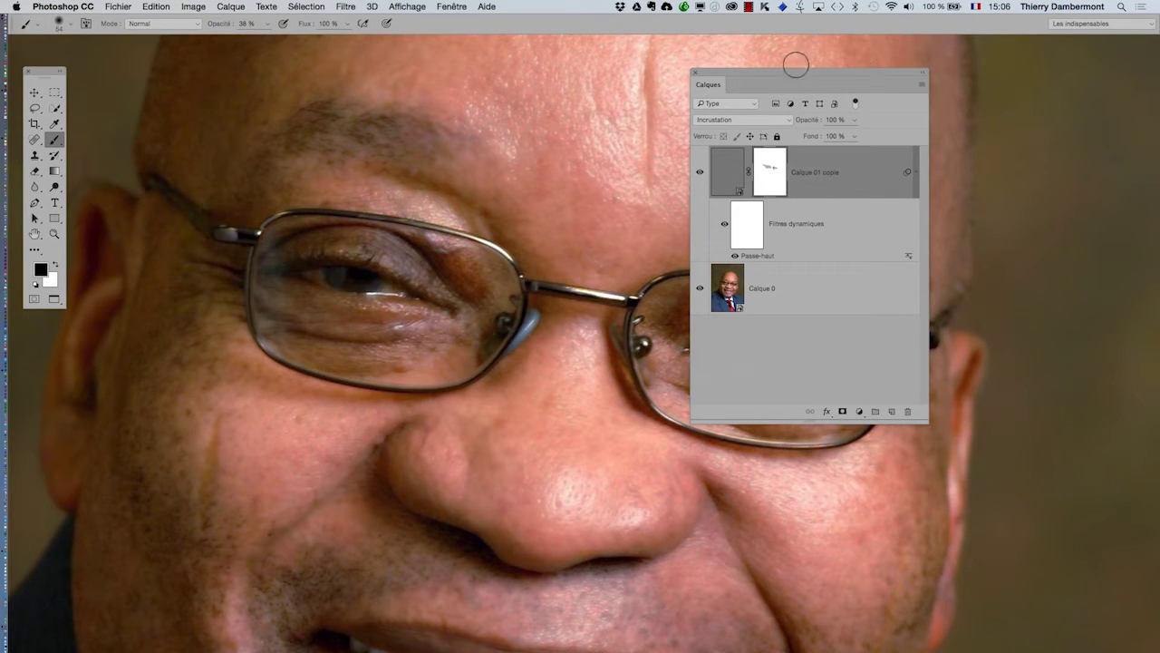
drag(788, 71, 995, 84)
super+click(808, 297)
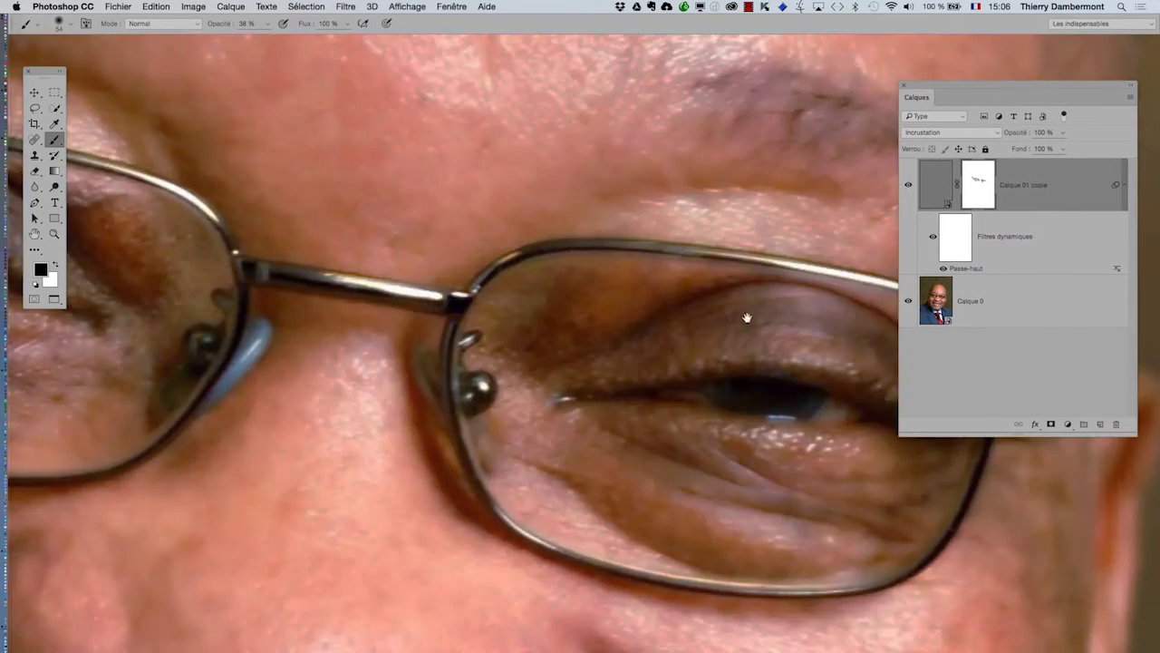
drag(747, 317, 453, 236)
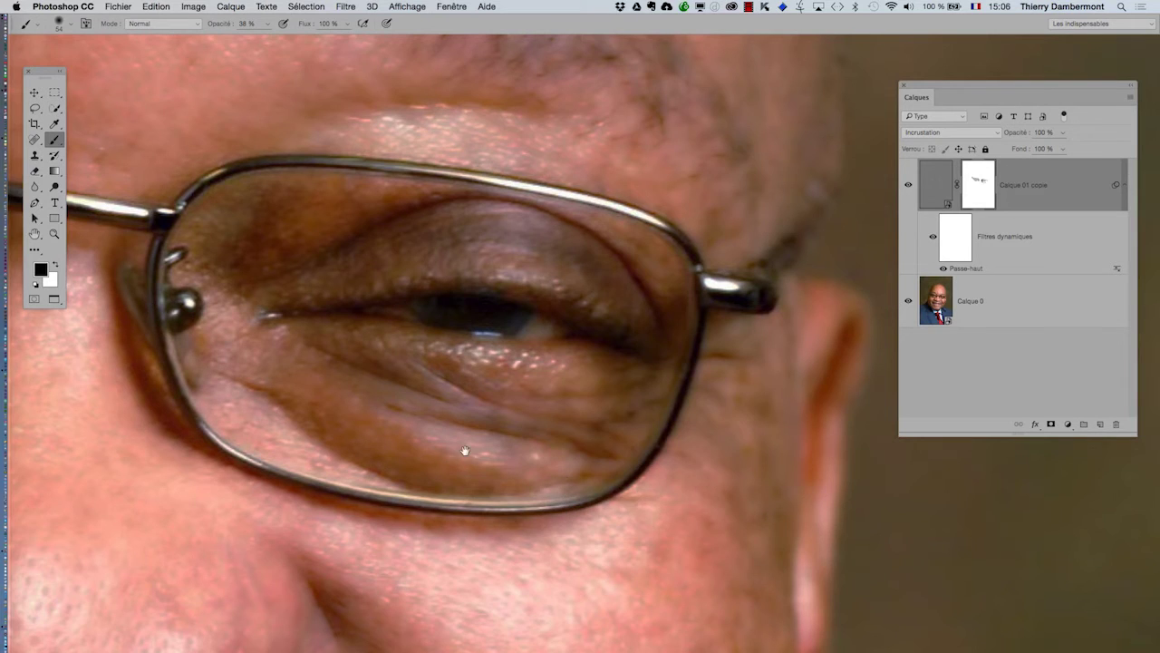
drag(306, 378, 816, 438)
drag(617, 336, 719, 410)
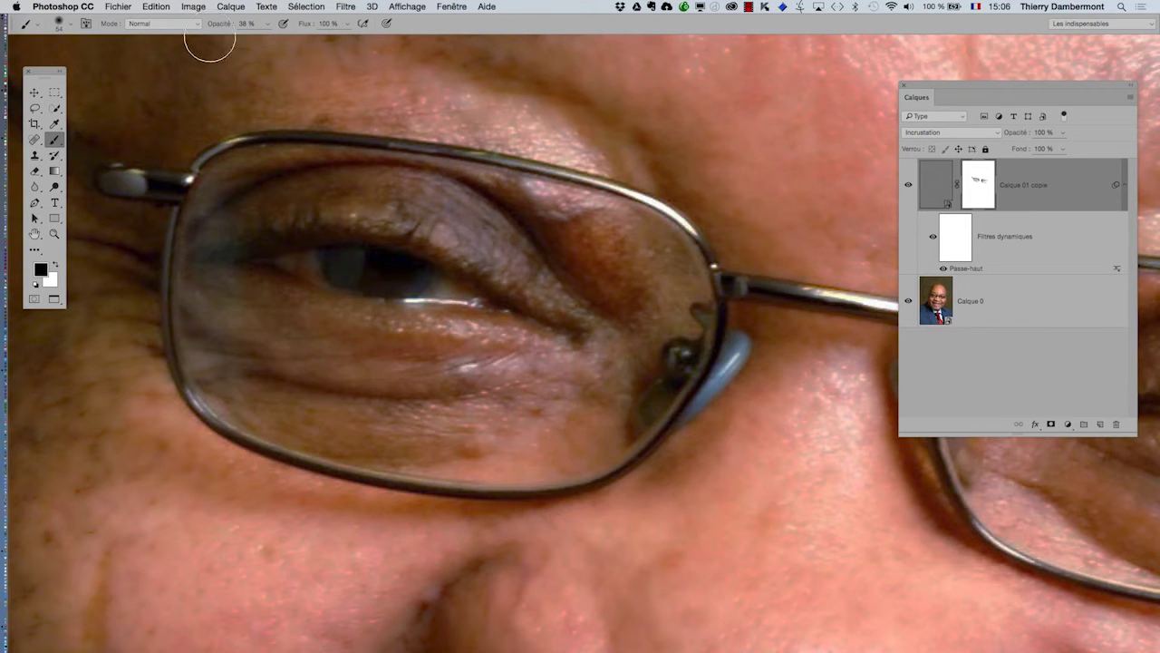
Raise the brush opacity to 74 % and paint on Calque 01 copie's mask over the eye on the portrait's left side.
click(267, 24)
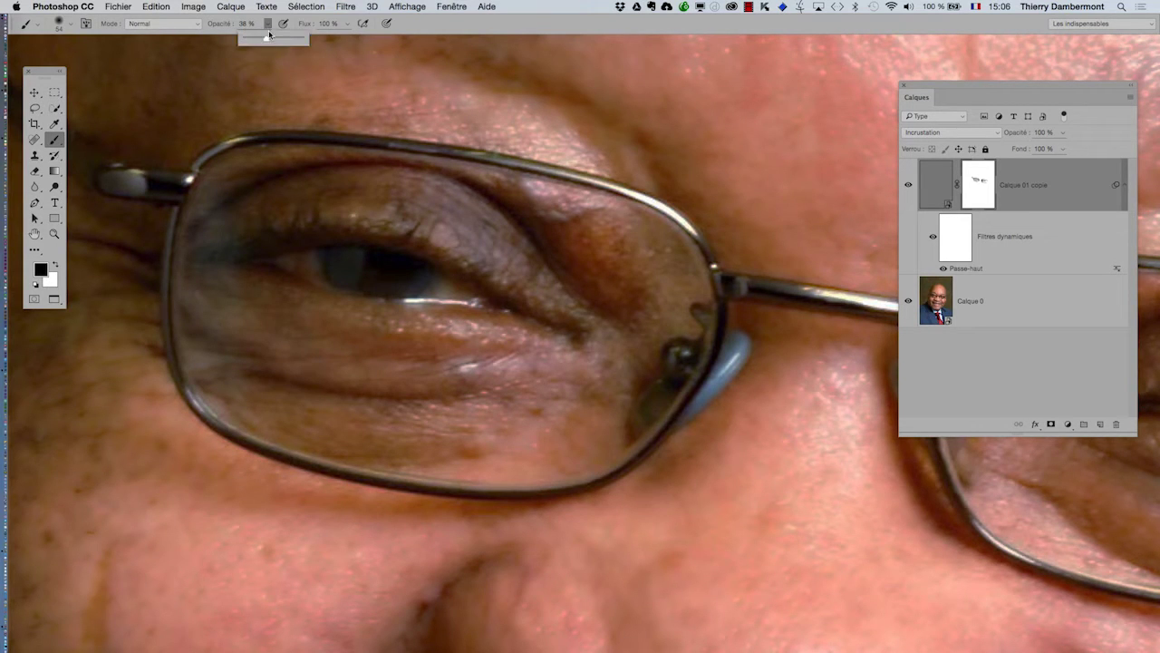
click(396, 270)
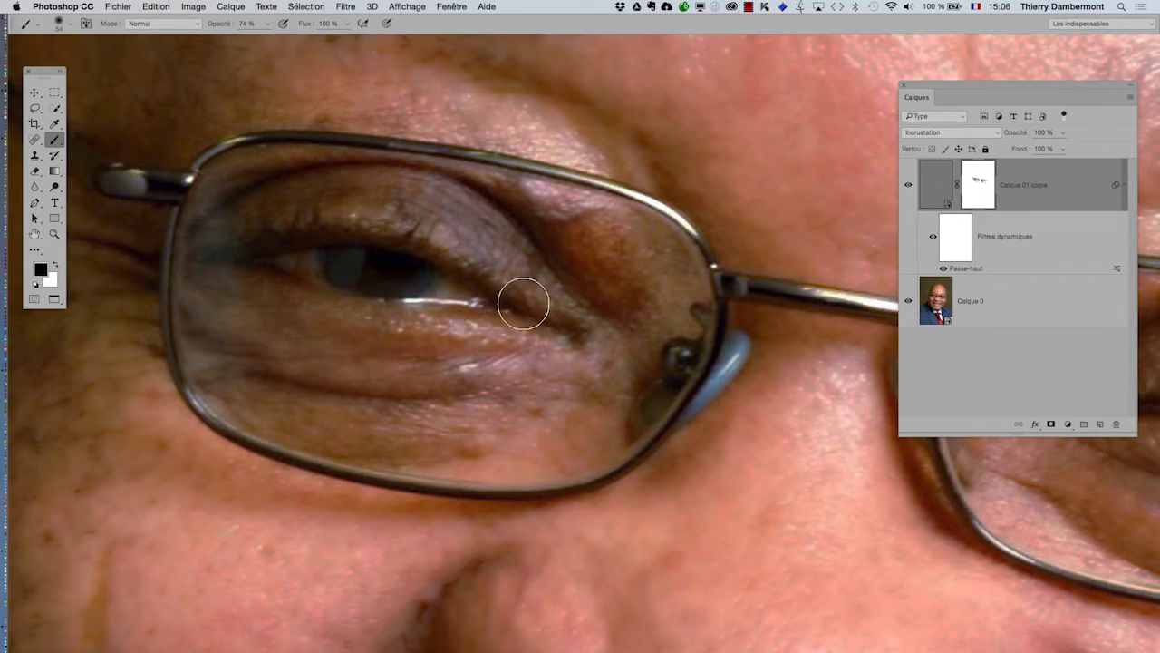
Enlarge the brush to 130 pixels, set its opacity to 50 % and paint on the mask over the lips and teeth.
alt+click(669, 375)
drag(812, 409, 630, 338)
drag(505, 409, 545, 224)
click(263, 26)
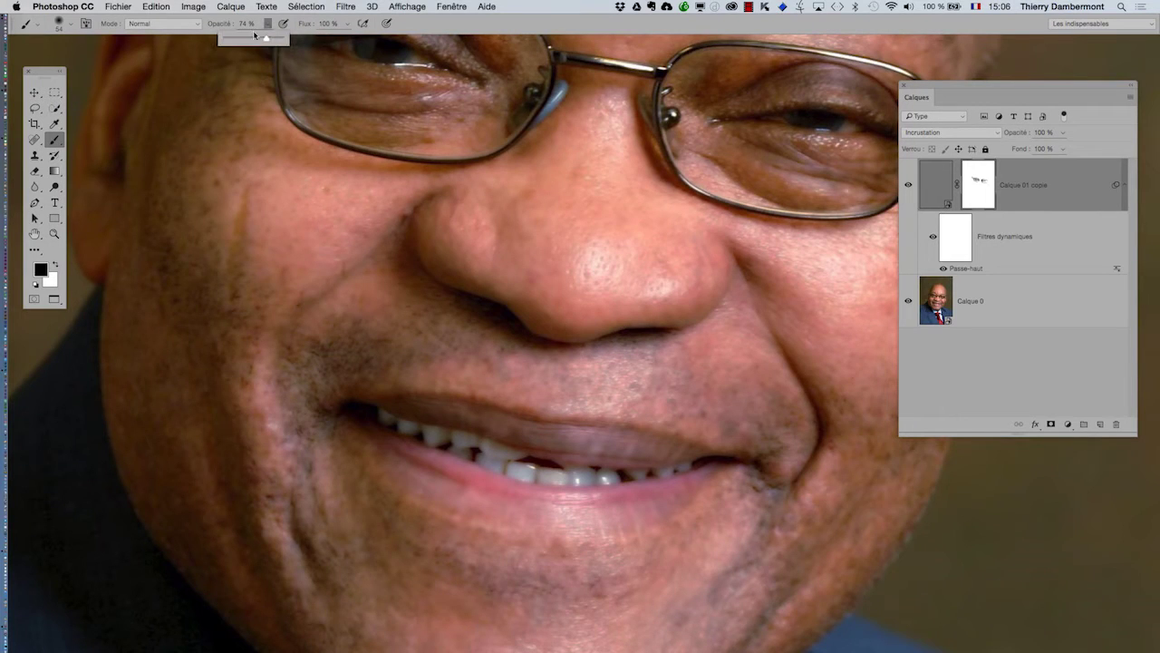
mouse_move(510, 325)
mouse_down()
mouse_move(585, 335)
mouse_move(531, 332)
mouse_up()
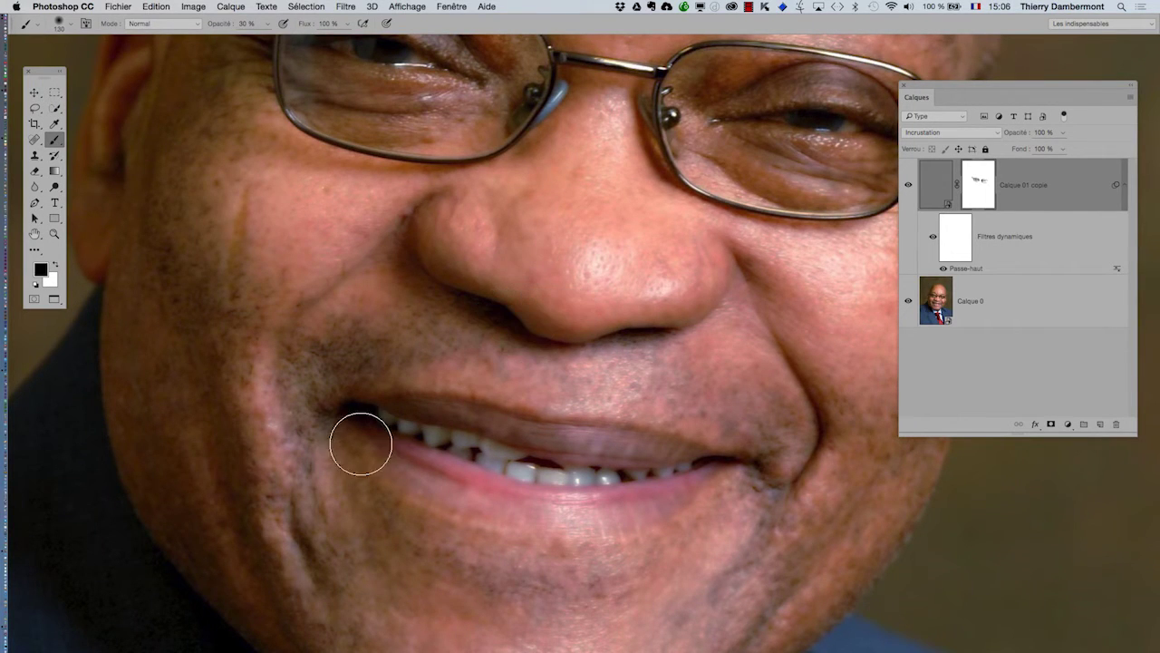
click(265, 25)
mouse_move(487, 444)
mouse_down()
mouse_move(350, 405)
mouse_move(342, 414)
mouse_up()
drag(425, 420, 723, 459)
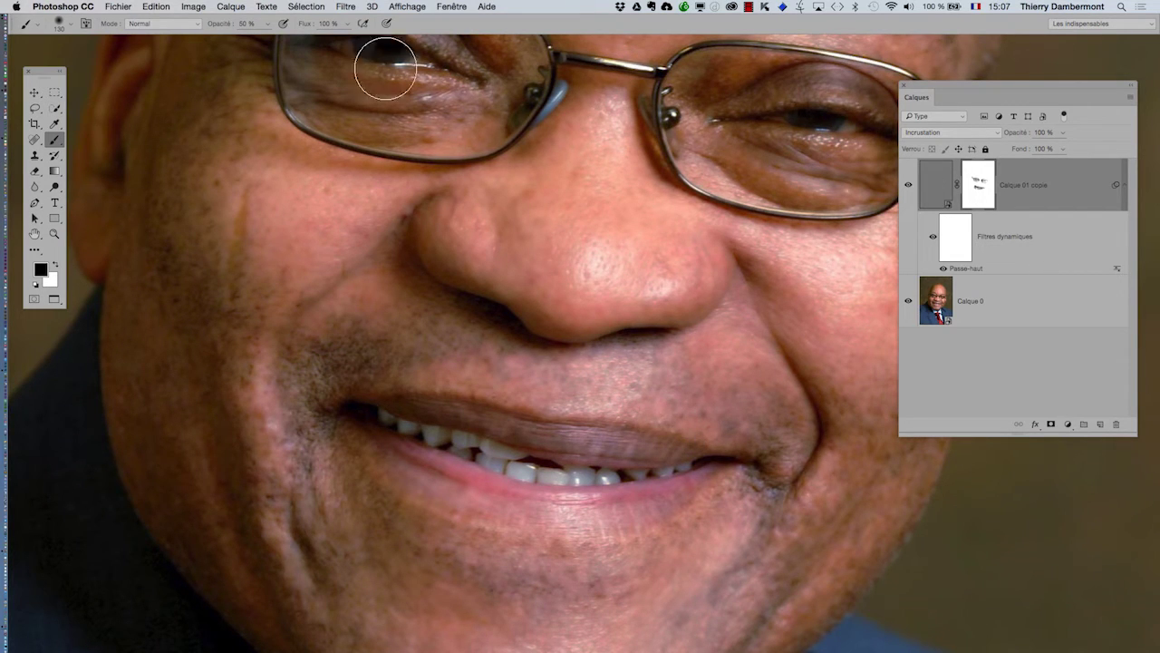
Lower the brush opacity to 27 %, enlarge it to 239 pixels and paint lightly on the mask around the mouth, chin and cheeks.
click(268, 24)
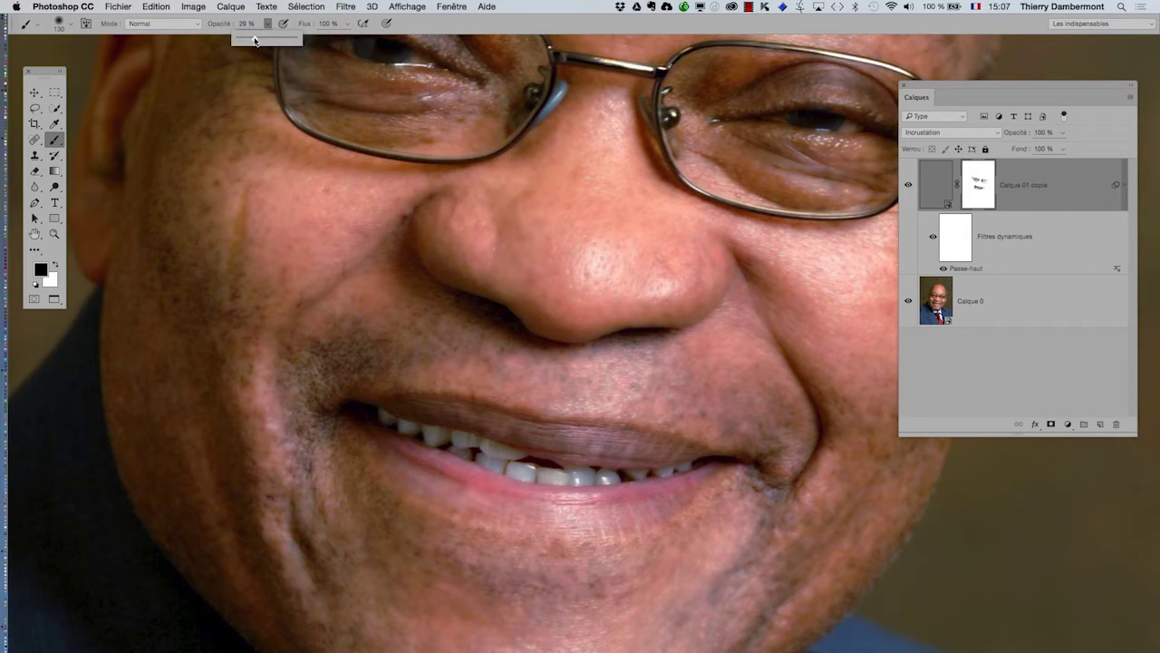
drag(255, 42, 253, 42)
mouse_move(433, 275)
mouse_down()
mouse_move(471, 276)
mouse_move(461, 276)
mouse_up()
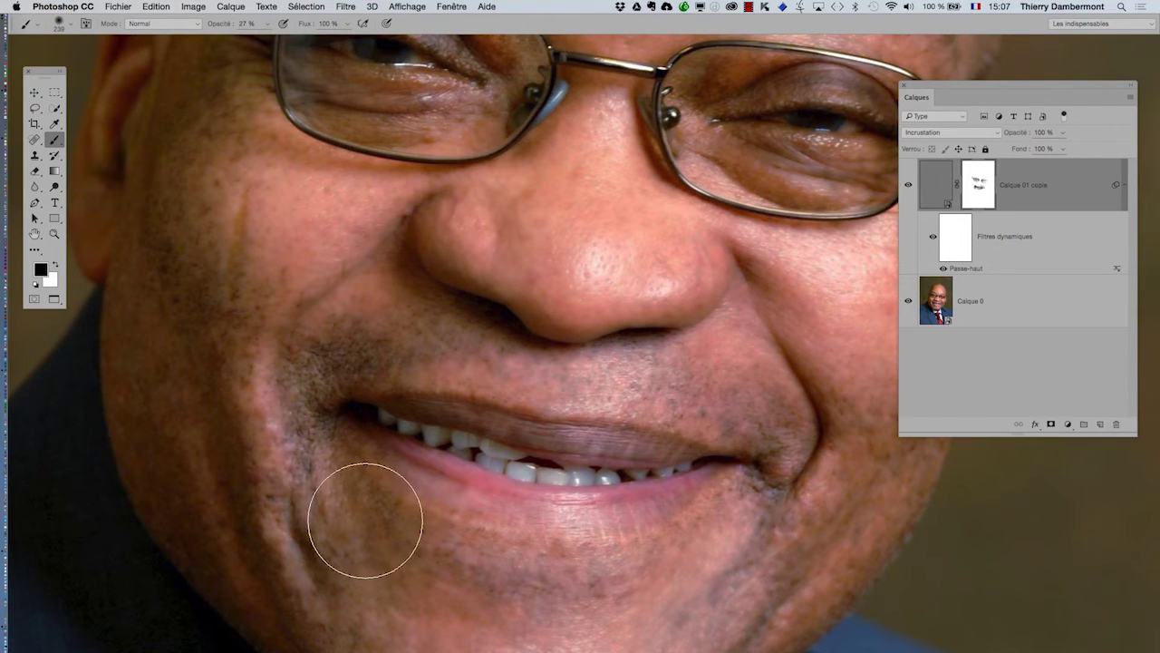
scroll(699, 531, down, 5)
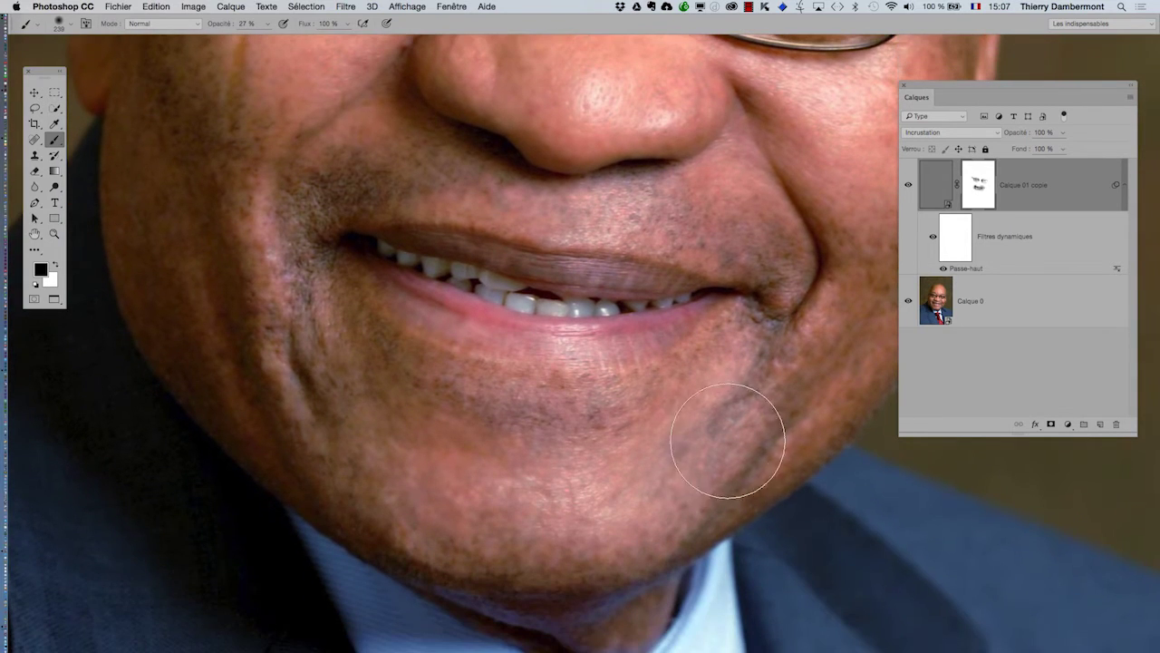
drag(394, 259, 505, 411)
mouse_move(502, 329)
mouse_down()
mouse_move(350, 405)
mouse_move(345, 450)
mouse_up()
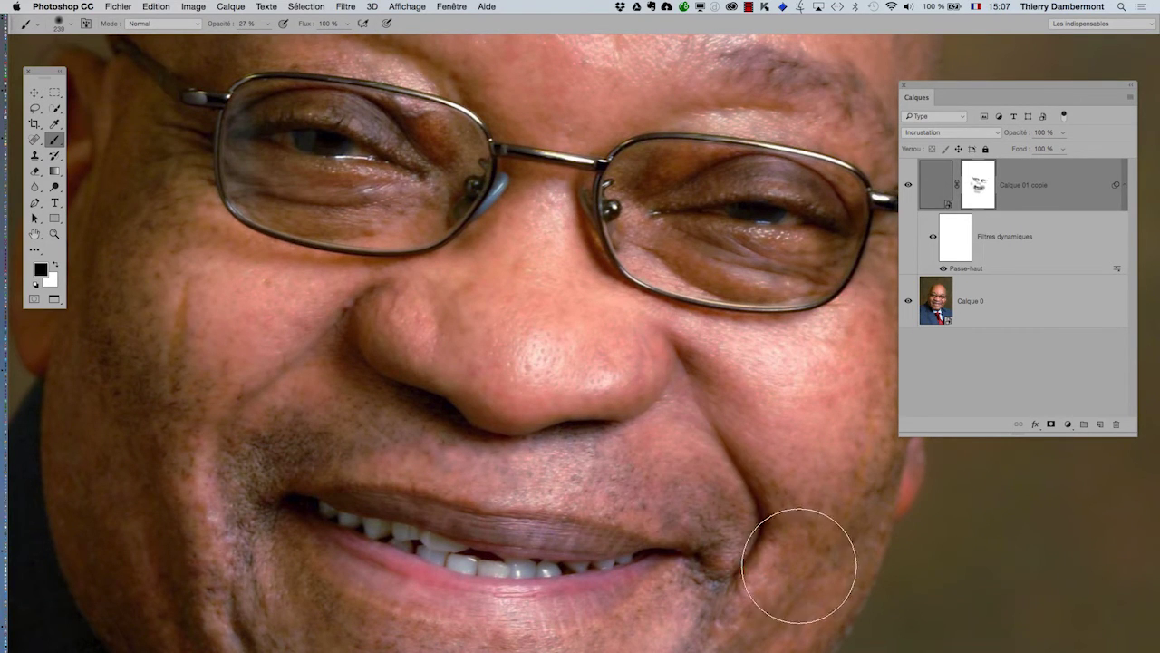
Check the softened face from forehead to mouth, move the layers panel clear of it and activate the Move tool.
alt+click(730, 342)
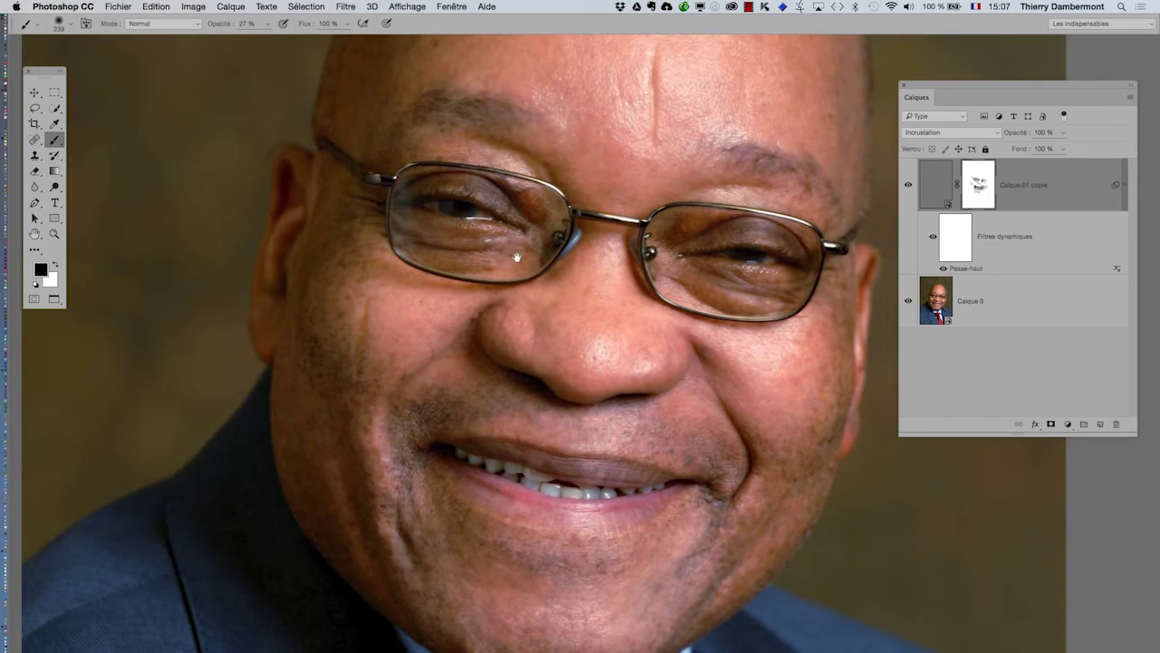
mouse_move(386, 275)
mouse_down()
mouse_move(306, 292)
mouse_move(380, 389)
mouse_move(329, 428)
mouse_move(399, 459)
mouse_up()
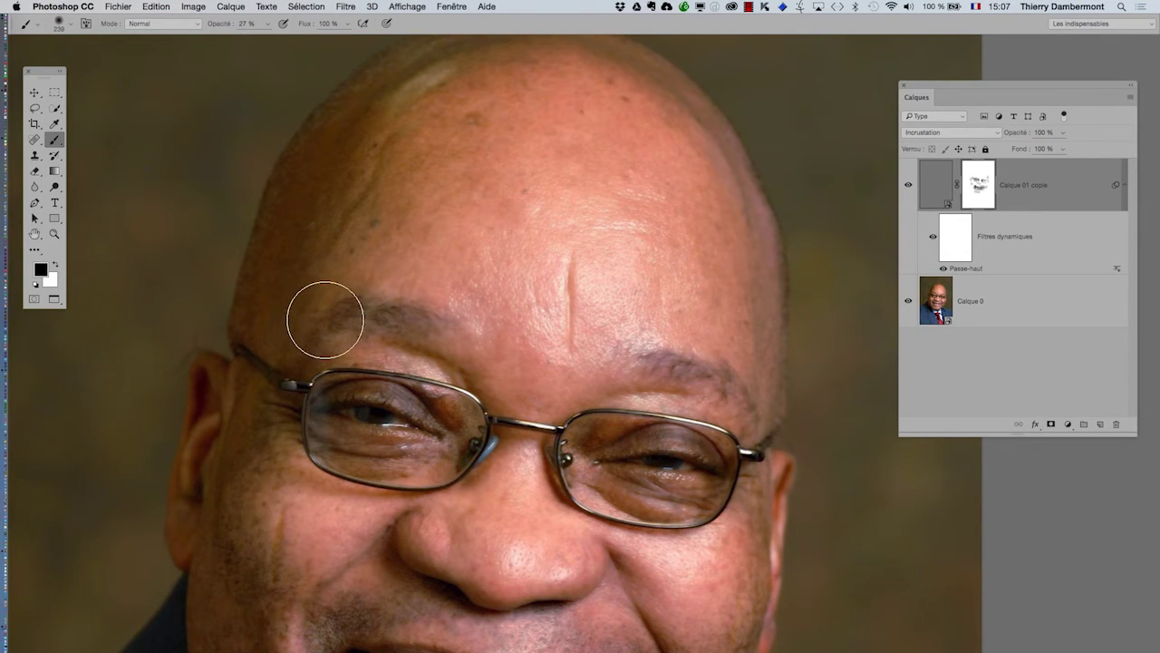
alt+click(515, 326)
drag(594, 384, 601, 243)
super+click(503, 325)
click(535, 351)
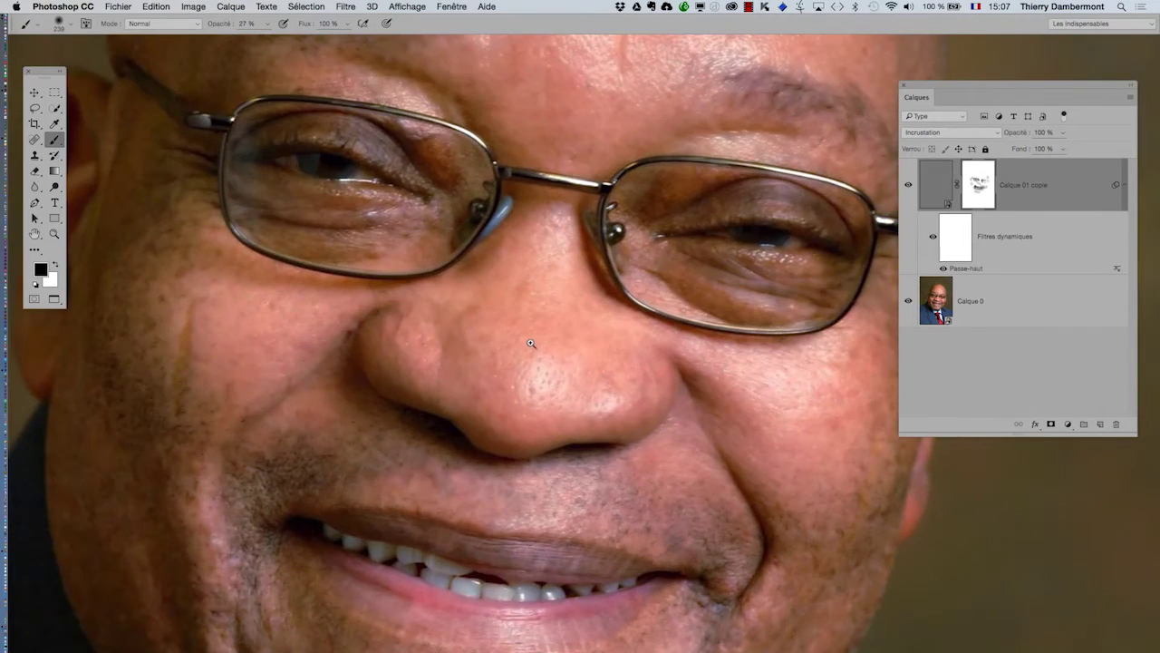
drag(934, 98, 978, 88)
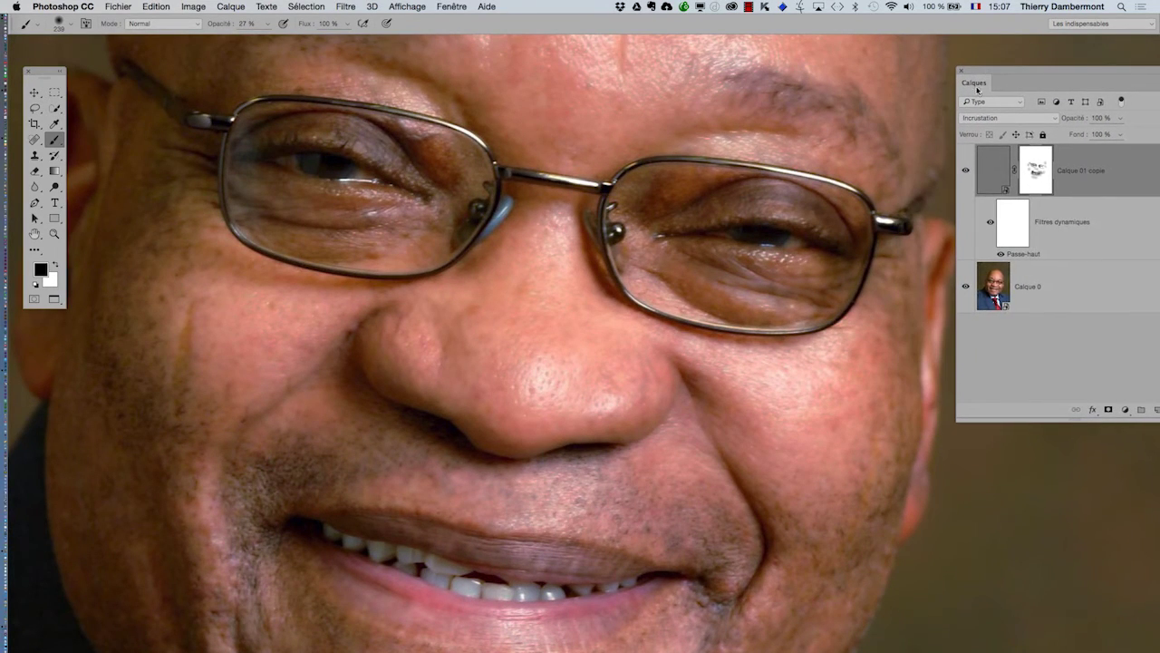
click(35, 93)
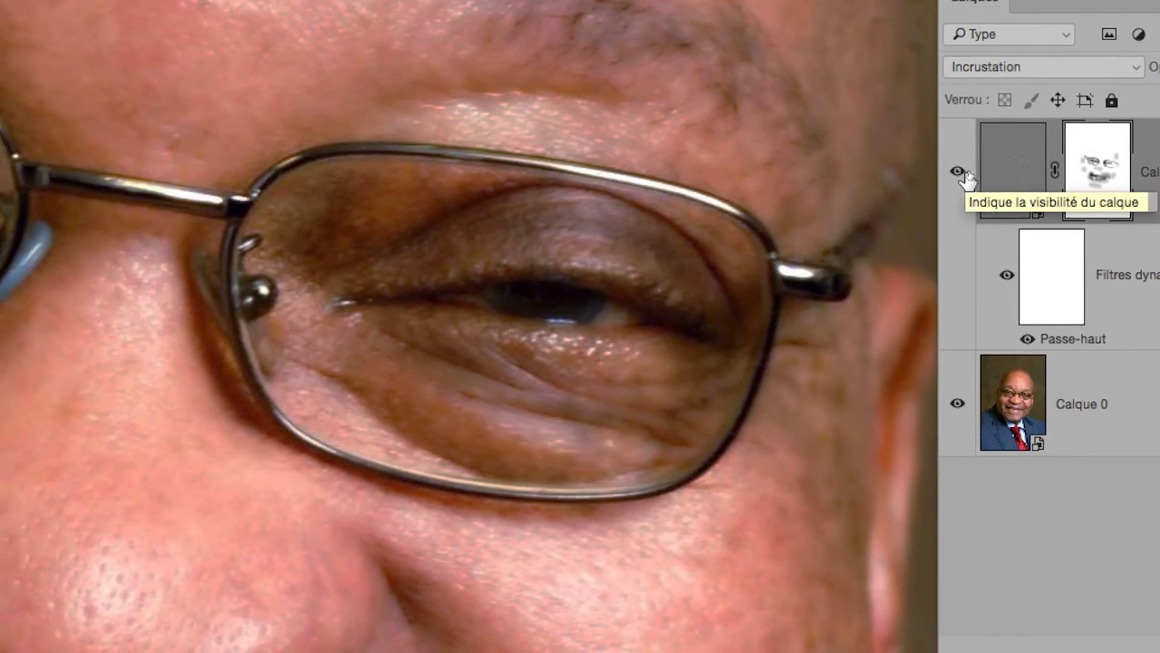
Toggle the visibility of Calque 01 copie repeatedly to compare the skin around the eye and nose with and without smoothing.
click(947, 175)
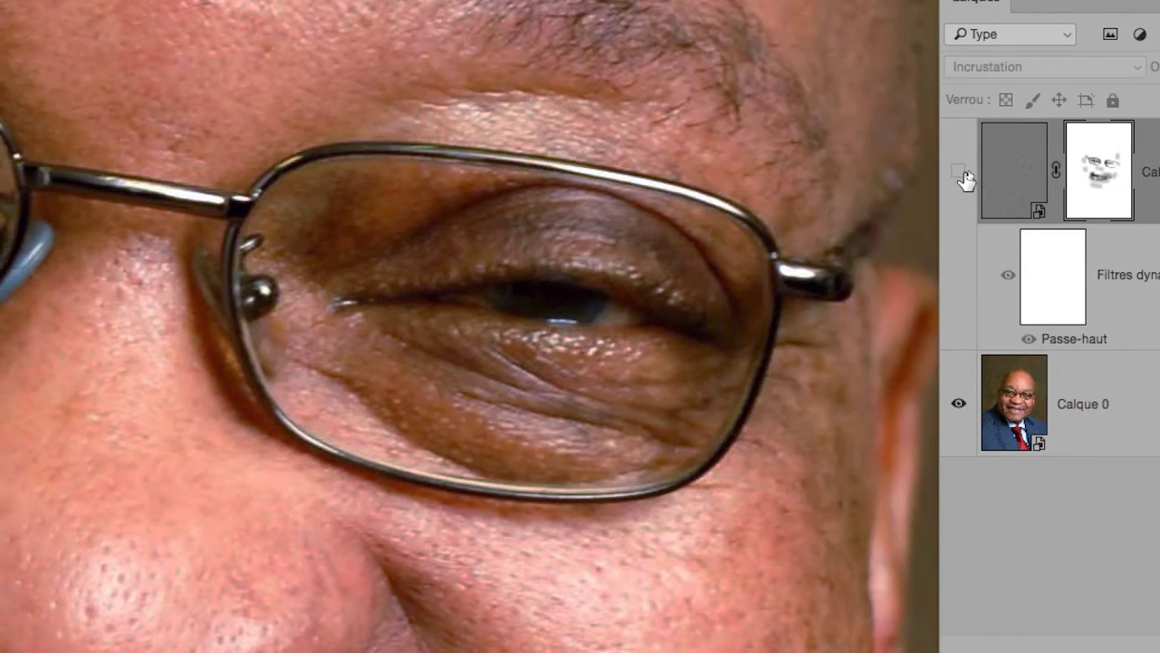
click(959, 173)
click(961, 174)
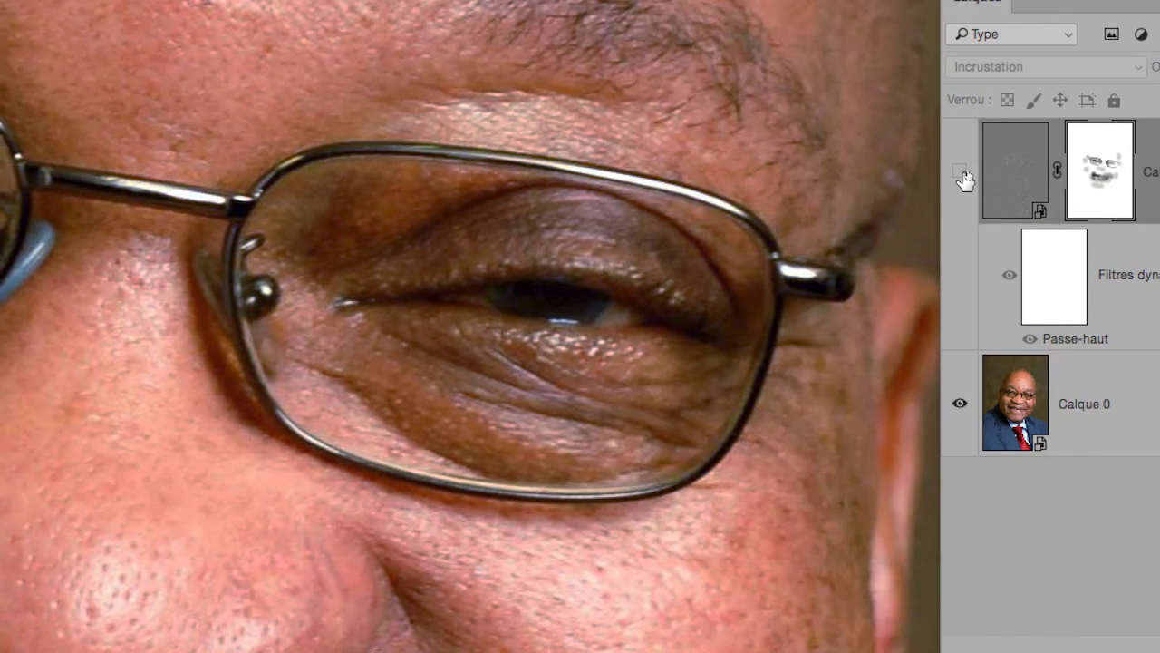
click(961, 174)
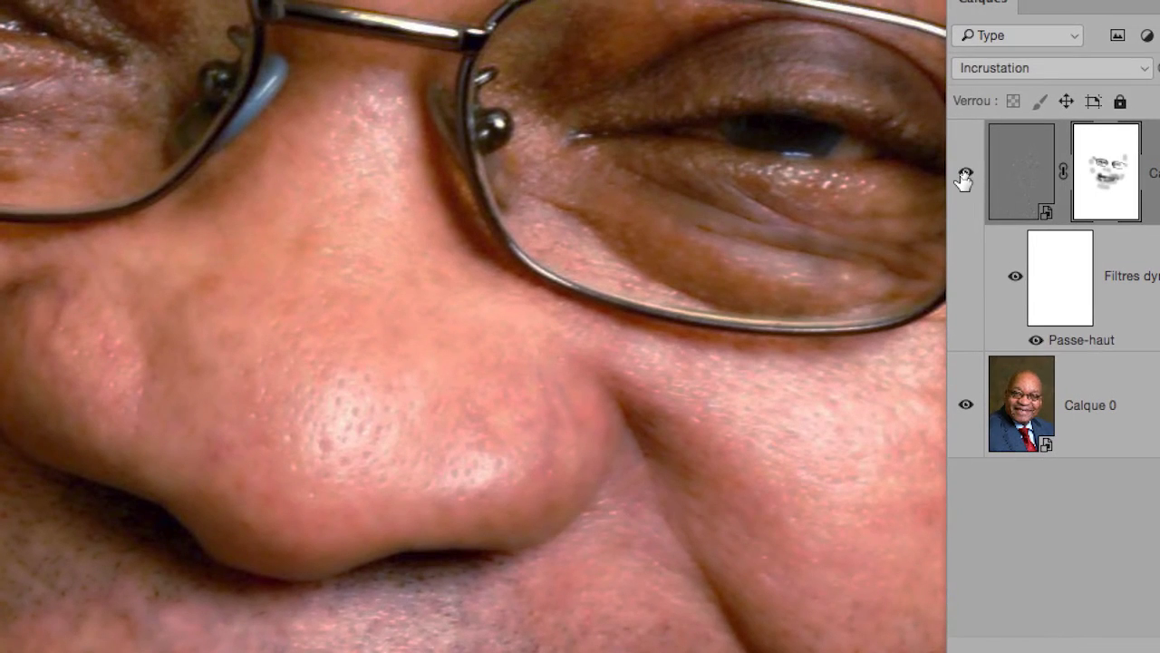
click(1022, 207)
click(1023, 208)
click(964, 175)
click(964, 175)
click(964, 175)
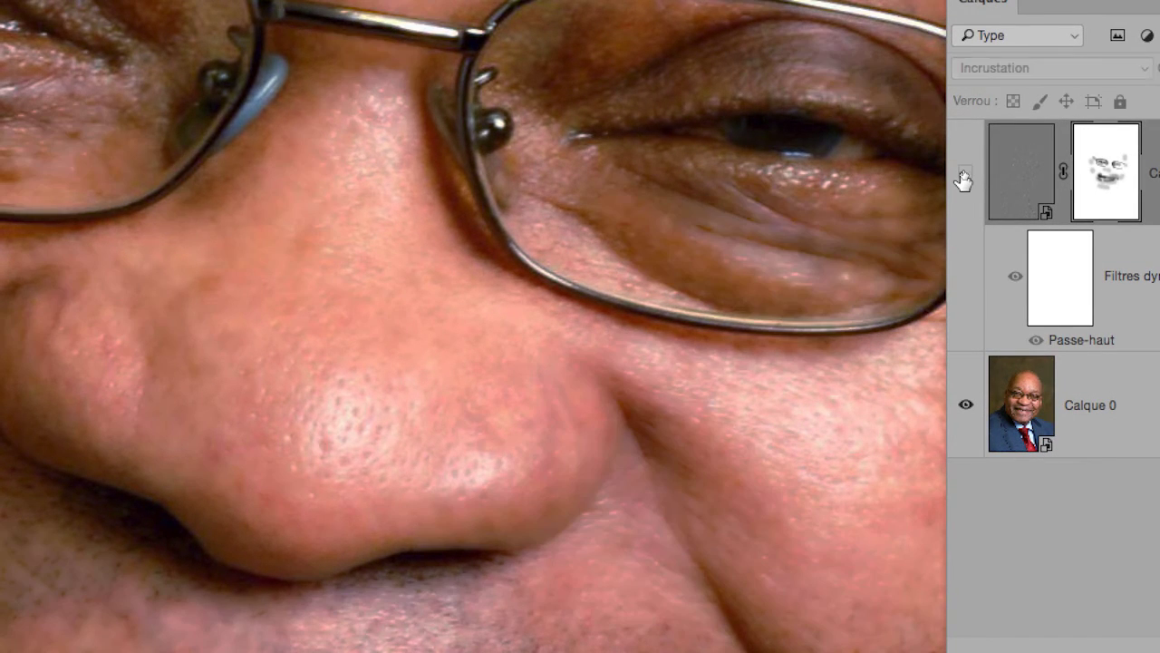
click(964, 175)
click(964, 175)
click(963, 175)
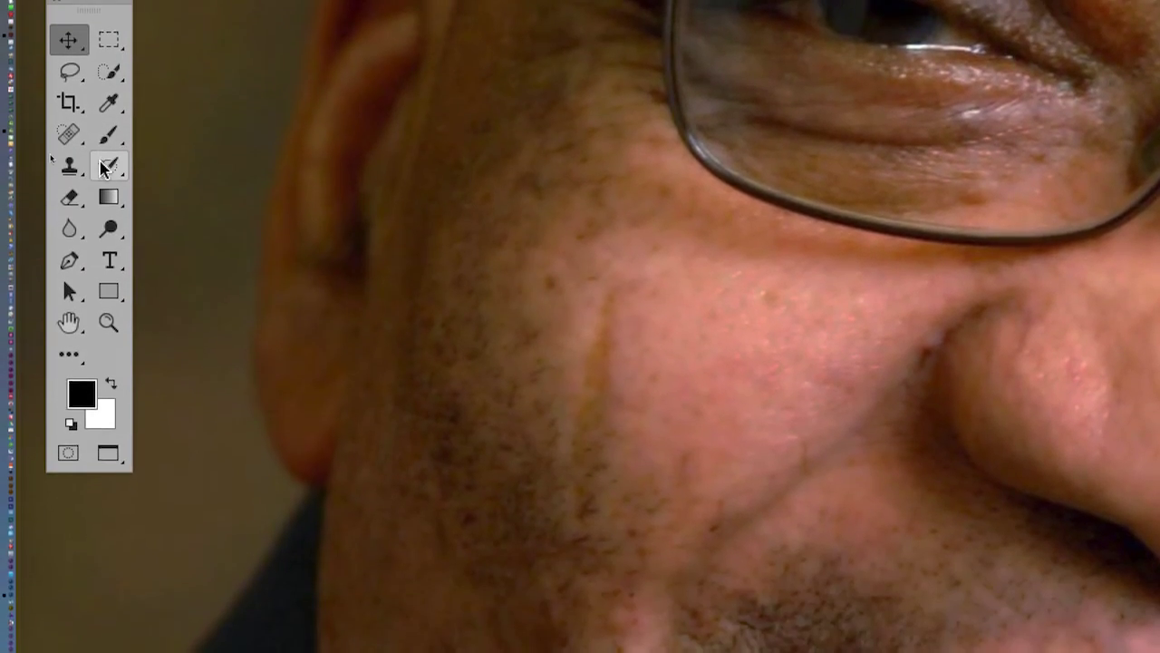
Return to the Brush tool, reduce it to 86 pixels and touch up Calque 01 copie's mask around the glasses.
click(104, 154)
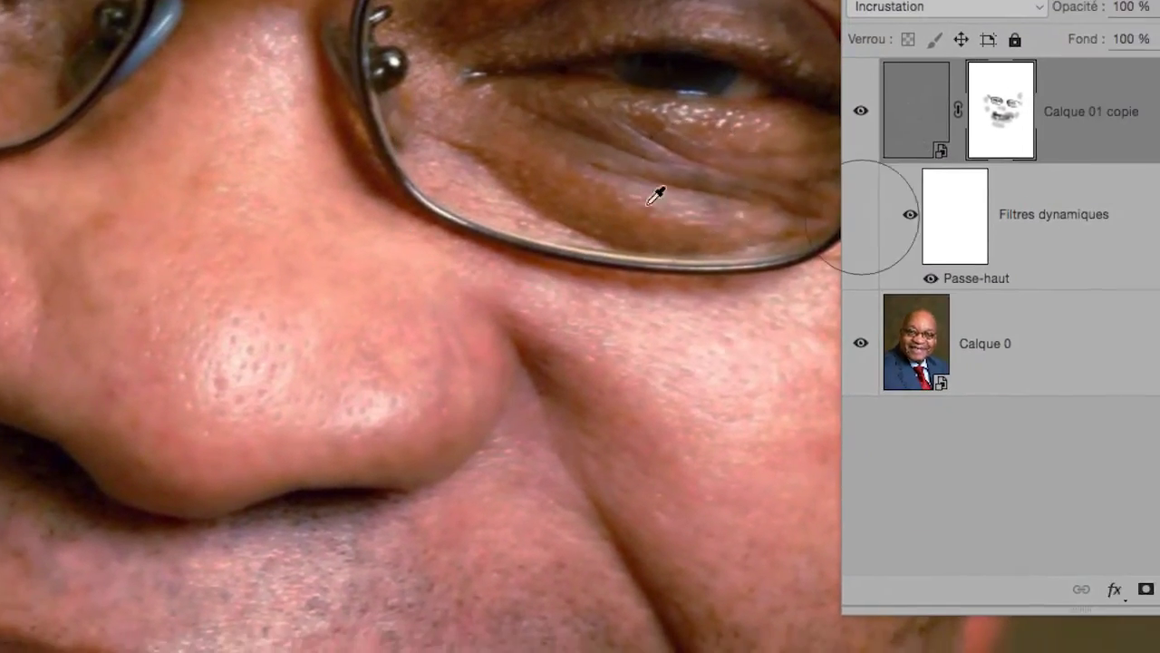
drag(861, 117, 777, 120)
drag(621, 204, 587, 204)
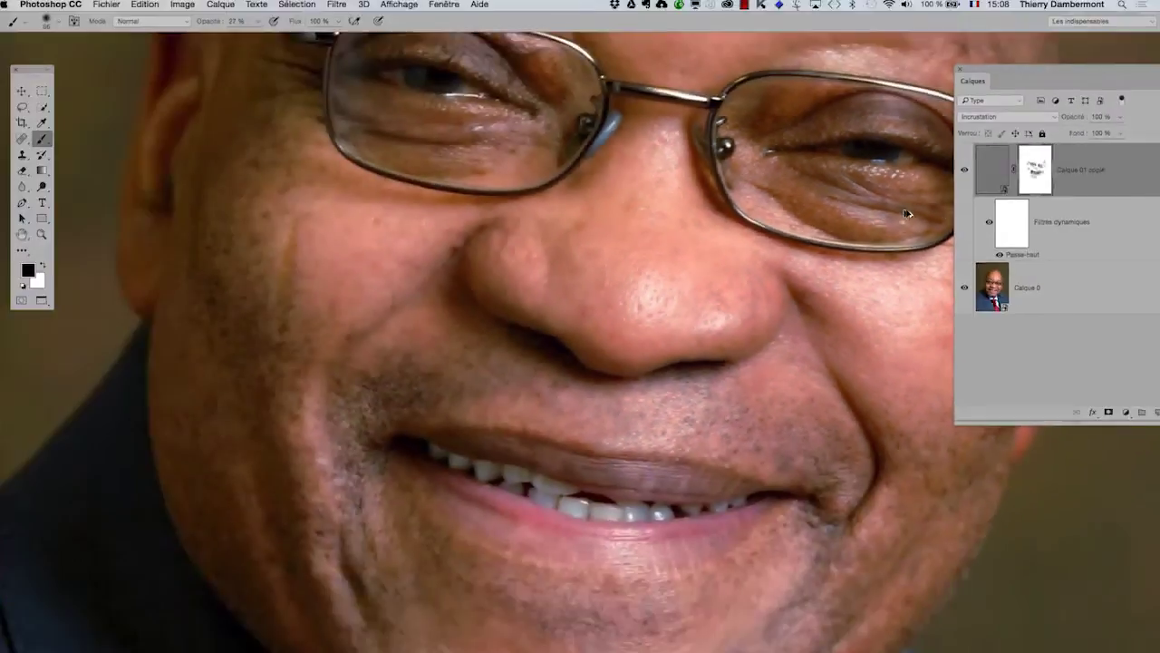
drag(680, 198, 471, 350)
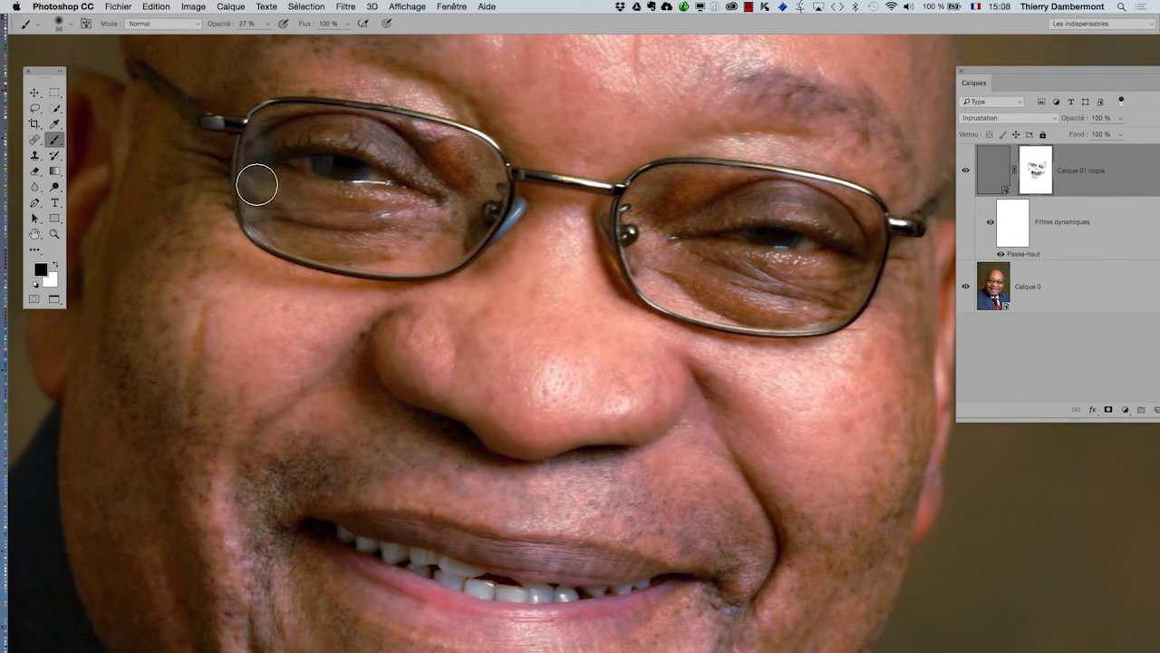
Compare the whole portrait with and without Calque 01 copie, leaving the layer visible.
scroll(737, 343, down, 2)
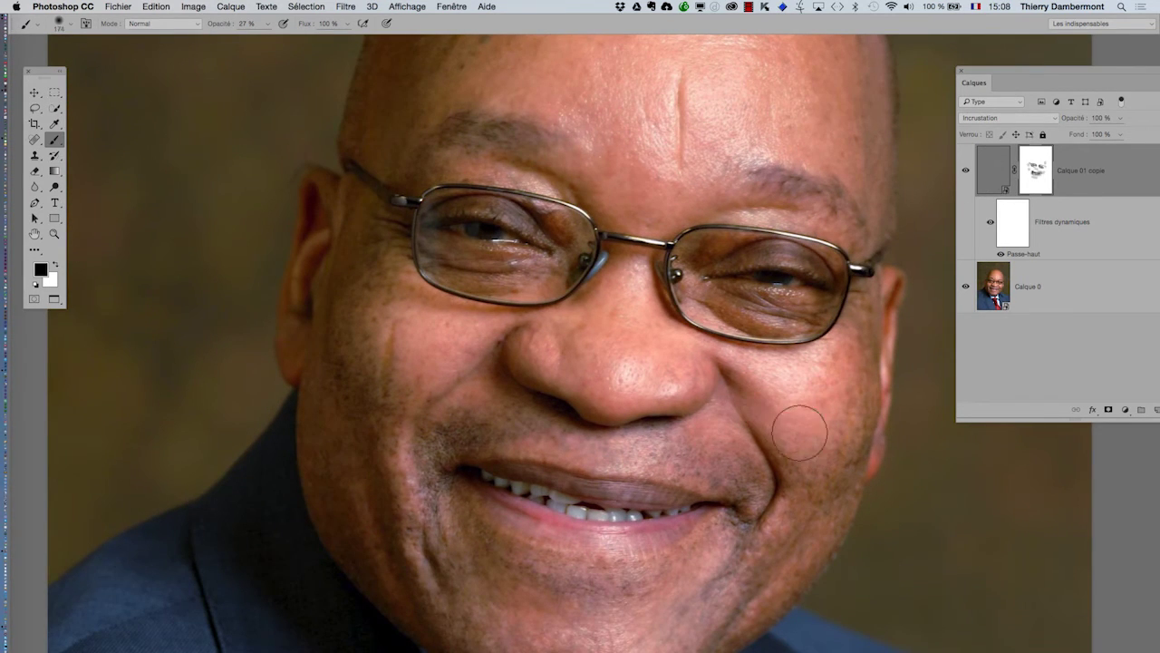
scroll(766, 404, down, 3)
scroll(700, 346, down, 2)
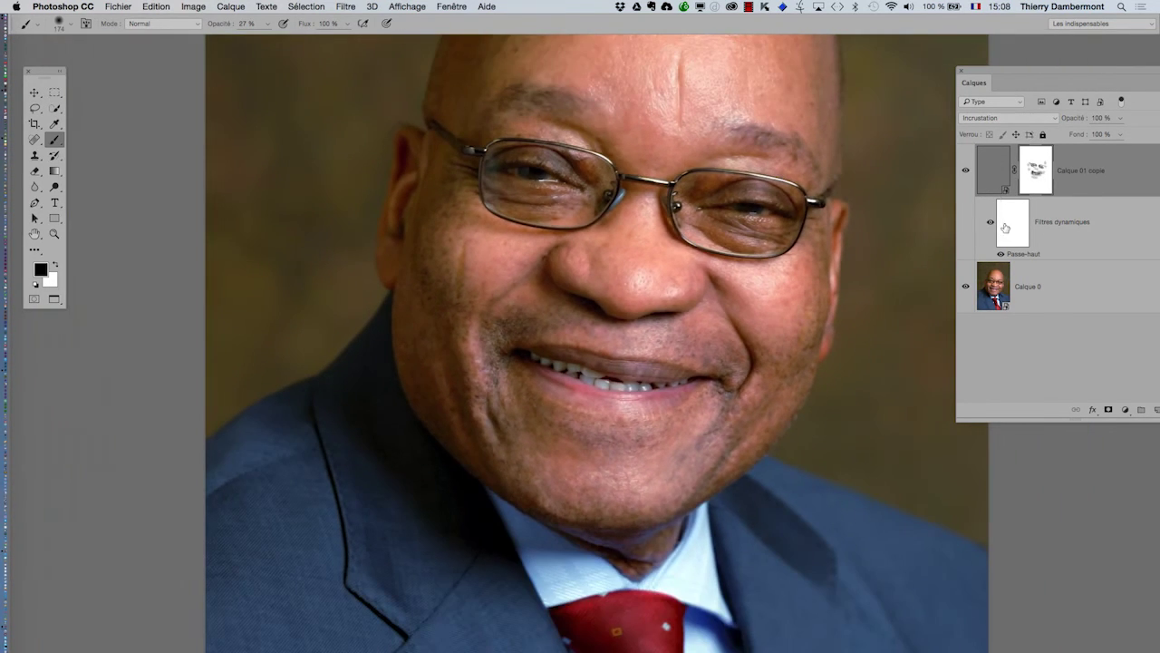
click(967, 171)
click(966, 171)
scroll(772, 210, down, 1)
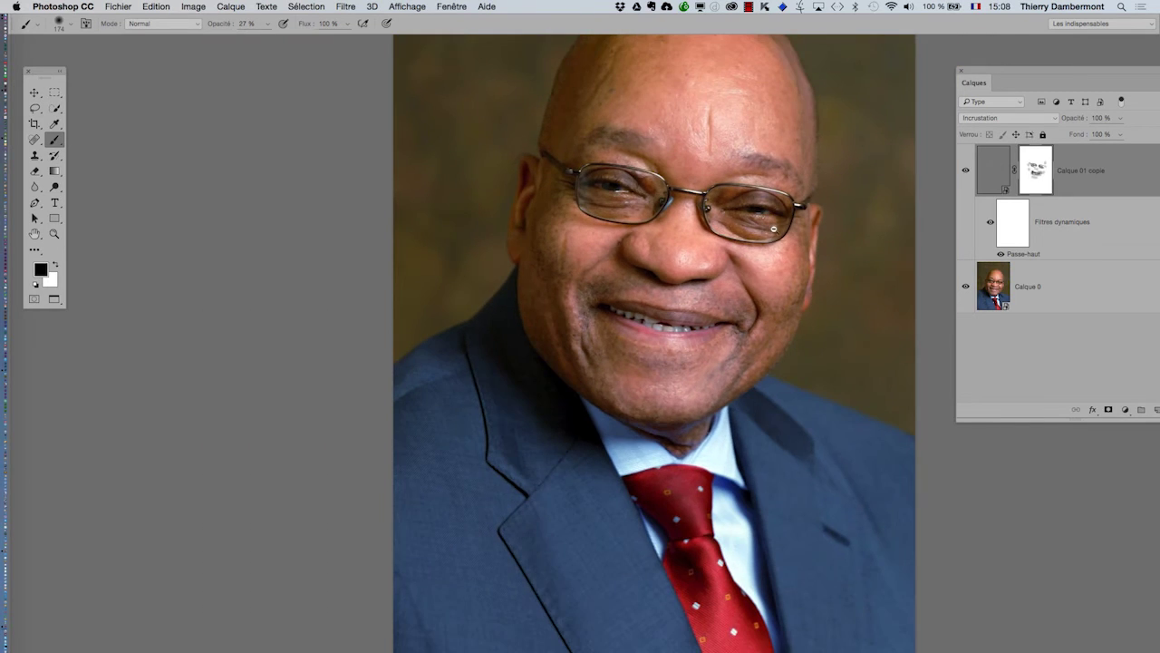
Save the portrait in Photoshop format under the new name 3-10-img937-03.psd in the lissage folder.
click(117, 6)
click(136, 130)
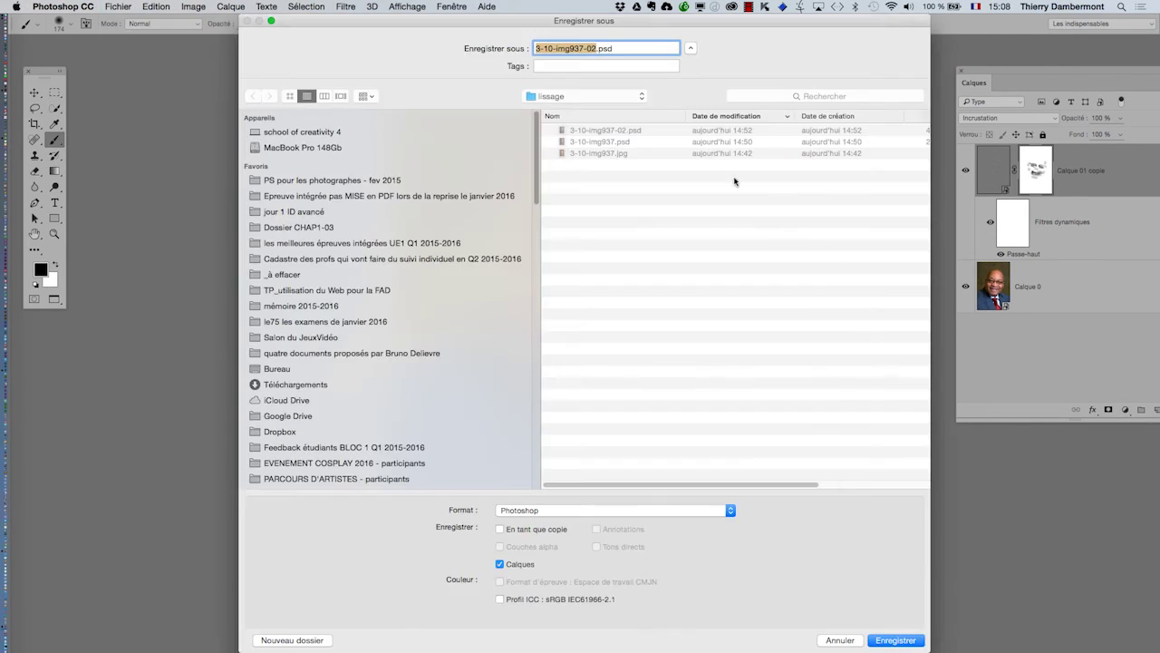
click(597, 51)
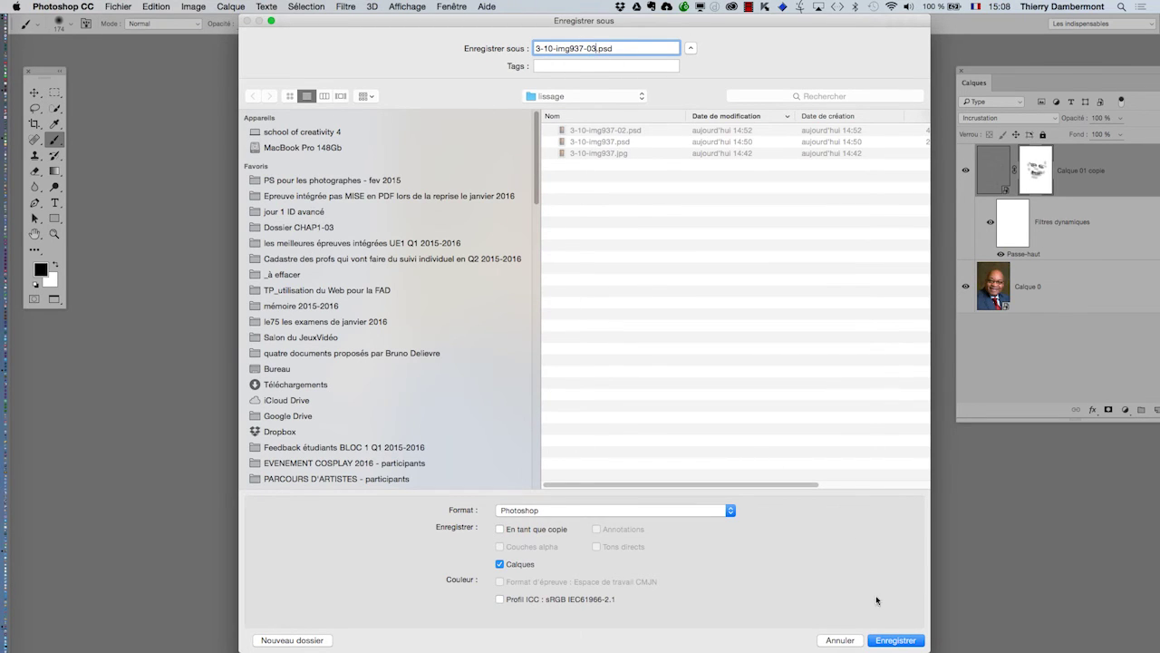
click(893, 641)
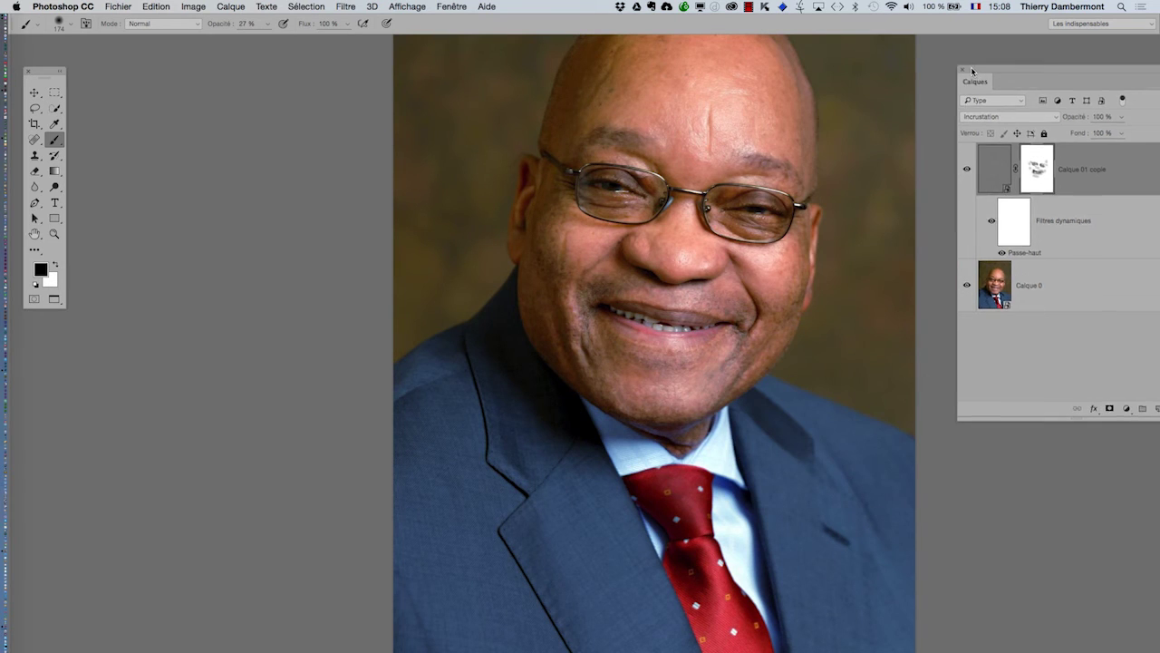
Display Calque 01 copie's layer mask alone to examine the painted grey areas, and return to the normal image view.
drag(975, 80, 739, 125)
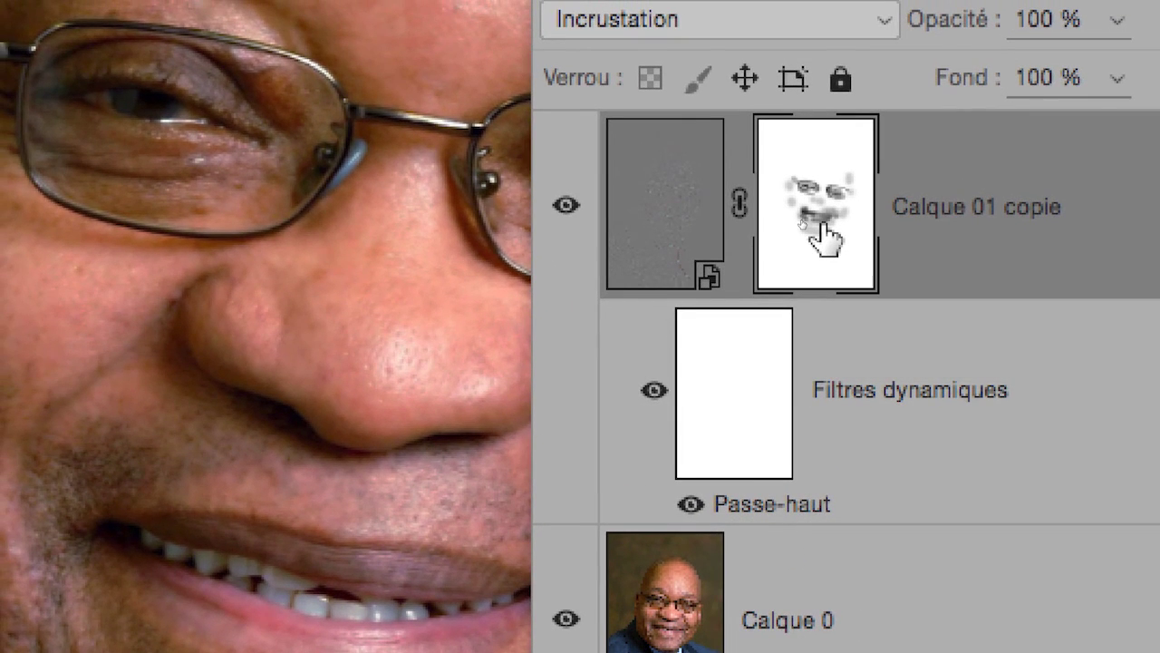
alt+click(814, 228)
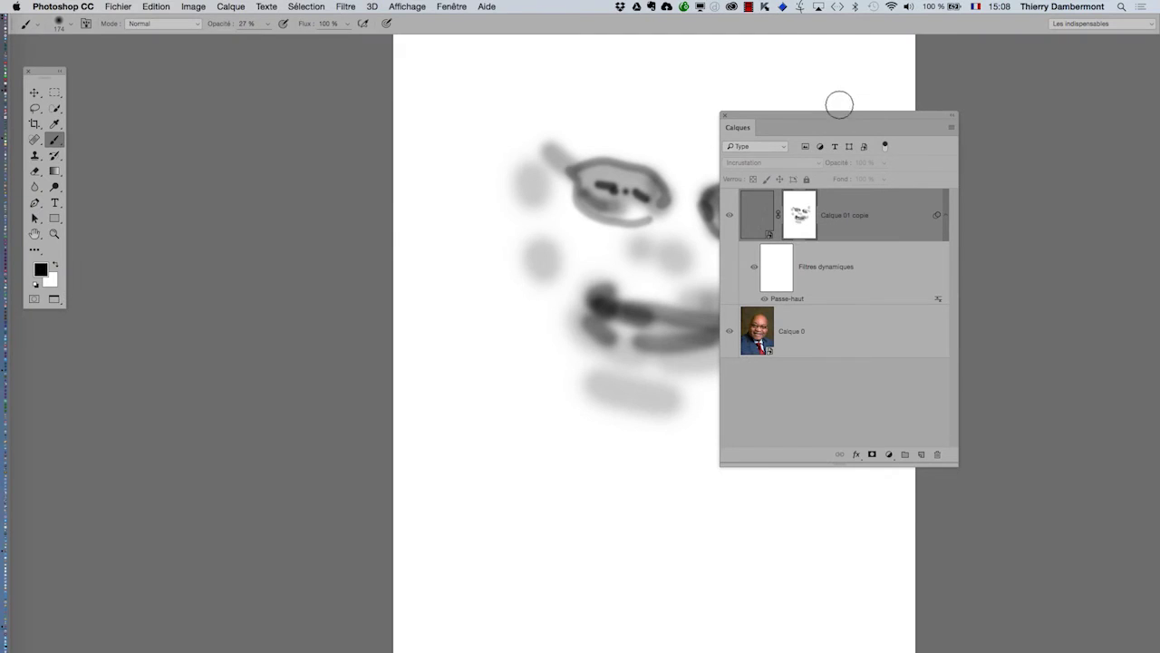
drag(781, 114, 944, 133)
scroll(722, 260, up, 3)
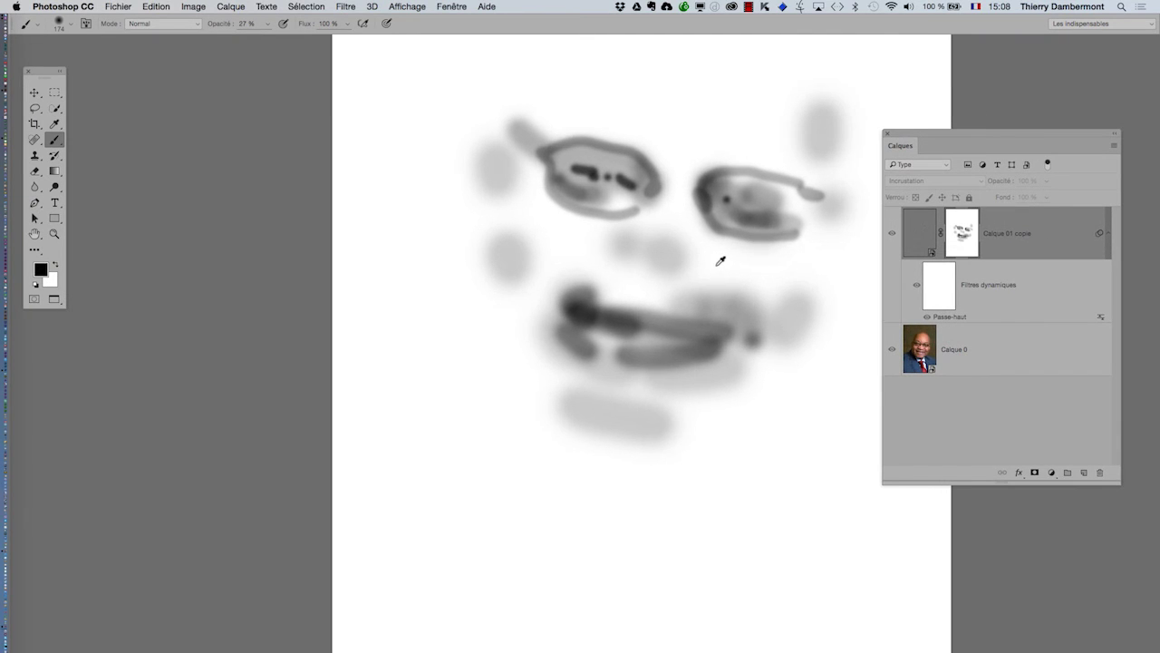
scroll(720, 264, up, 2)
scroll(717, 264, down, 3)
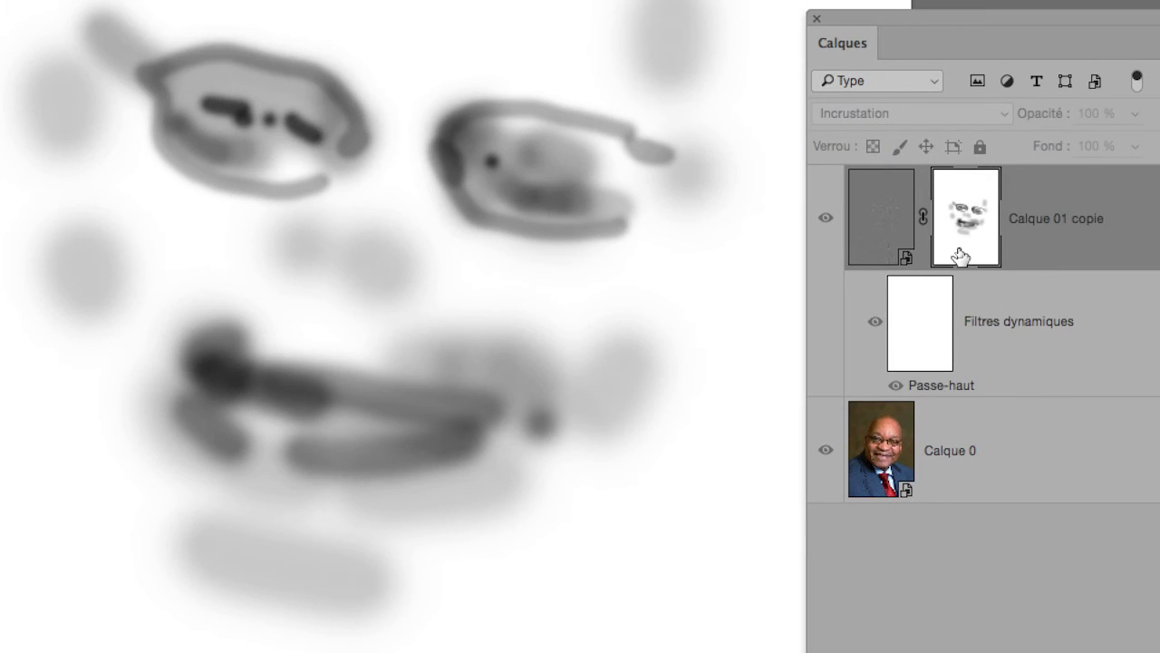
alt+click(959, 256)
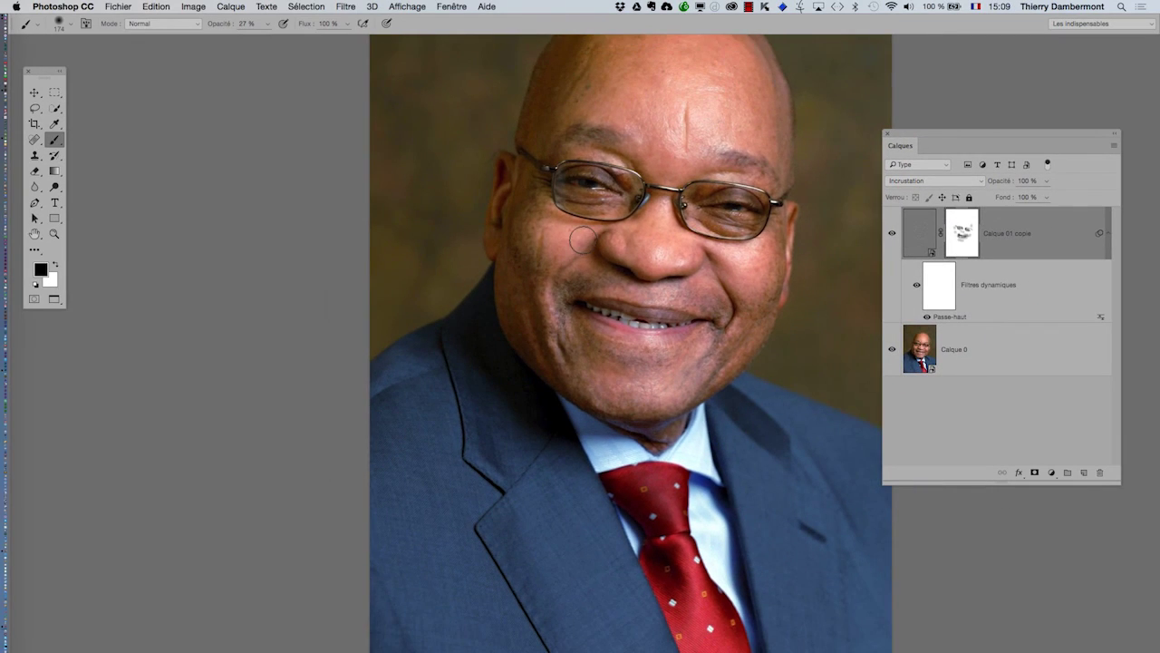
Switch to the open document with the black-and-white photo of the man beside the tree.
key(ctrl+Tab)
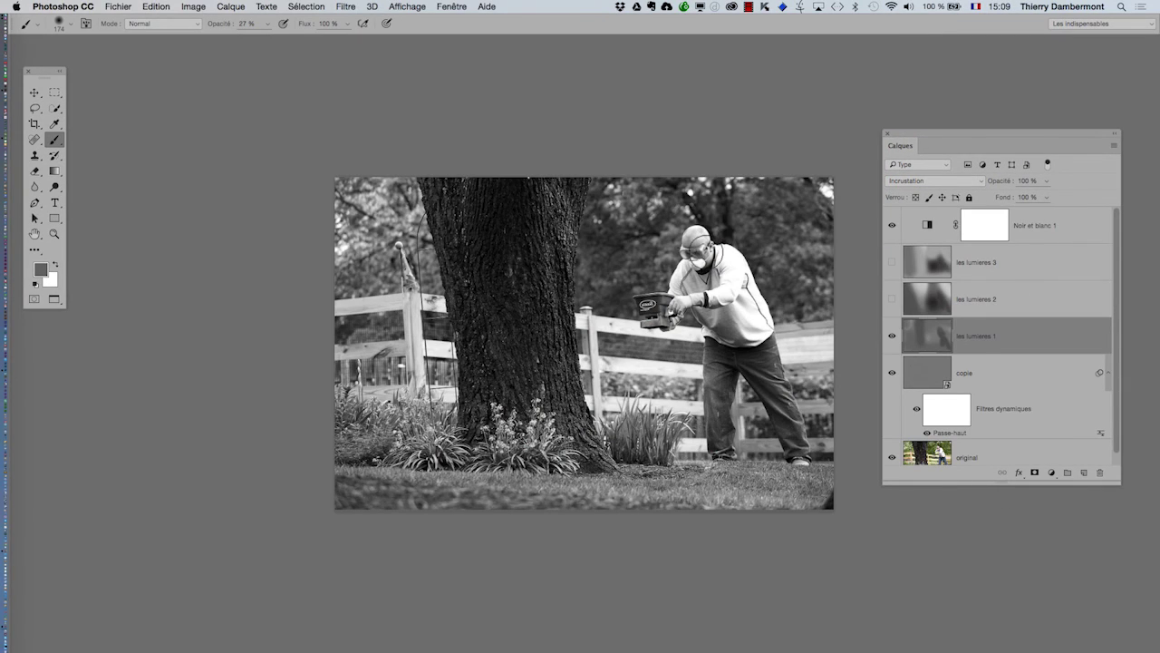